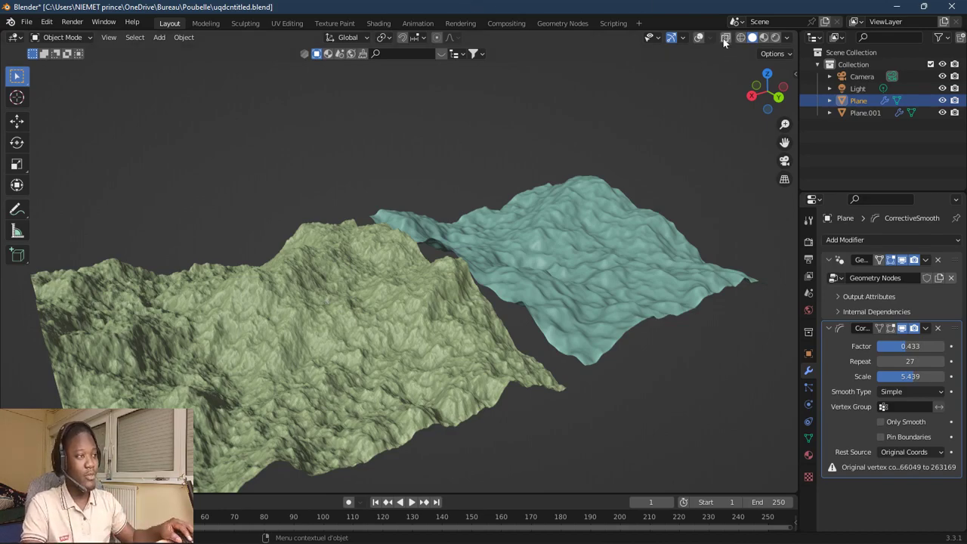
- Show the viewport overlays and examine the green and teal terrains from several angles and up close
left_click(699, 40)
middle_click_drag(418, 268, 298, 254)
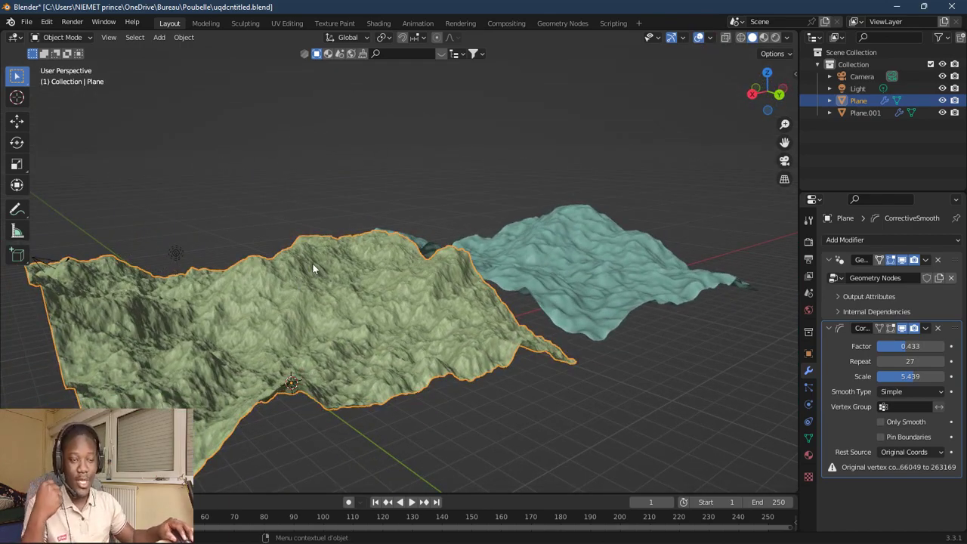
scroll(320, 199, "up", 6)
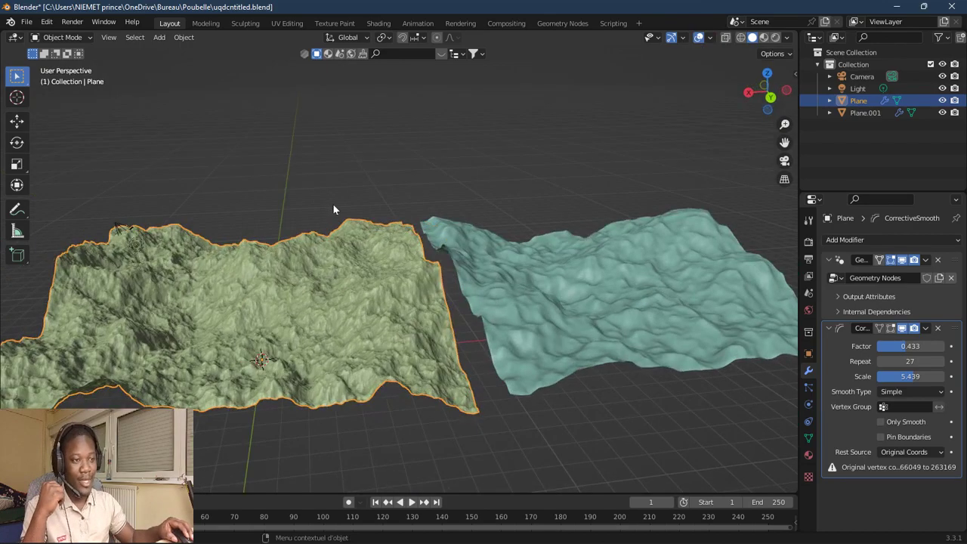
scroll(339, 263, "up", 3)
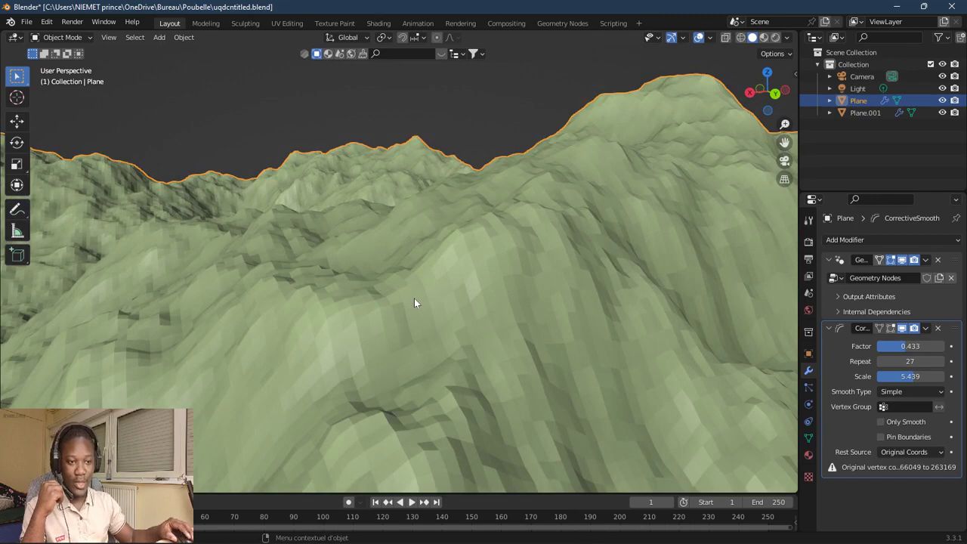
scroll(414, 303, "down", 5)
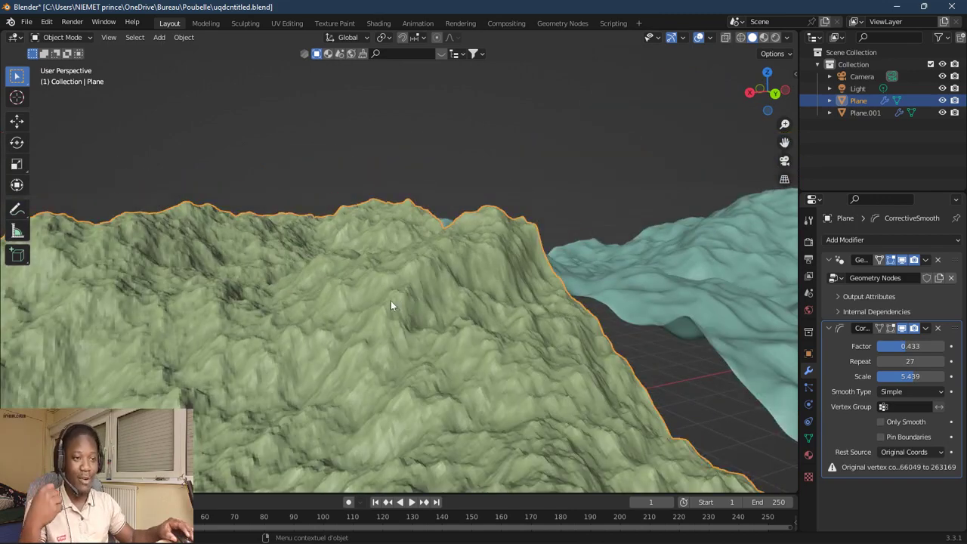
scroll(390, 301, "down", 5)
scroll(361, 276, "up", 5)
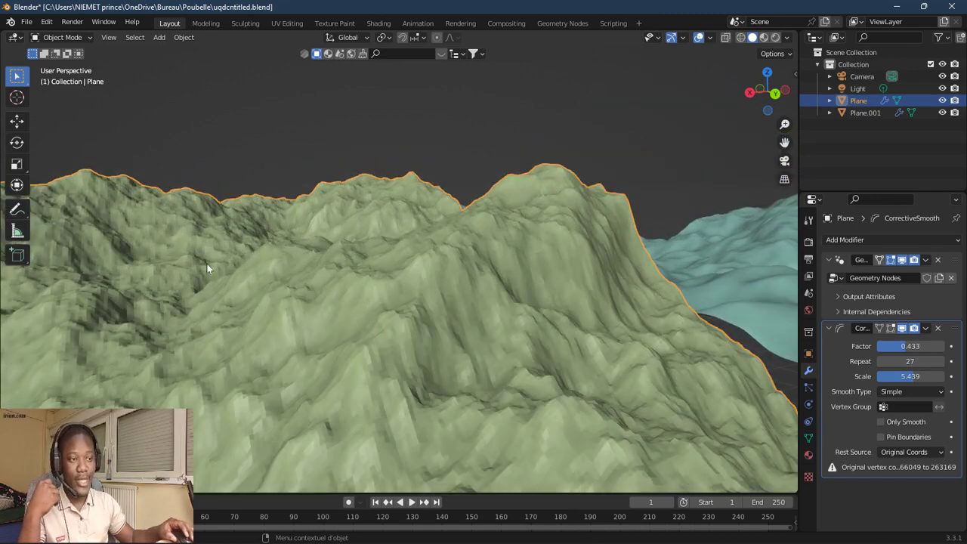
scroll(276, 277, "down", 5)
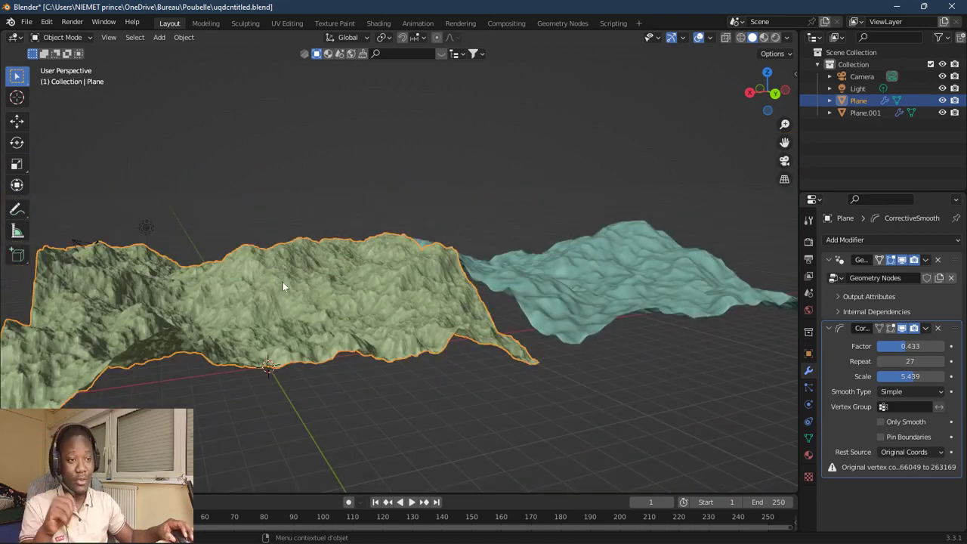
middle_click_drag(283, 286, 280, 303)
- Apply Shade Smooth to the green terrain and check its surface up close
right_click(343, 267)
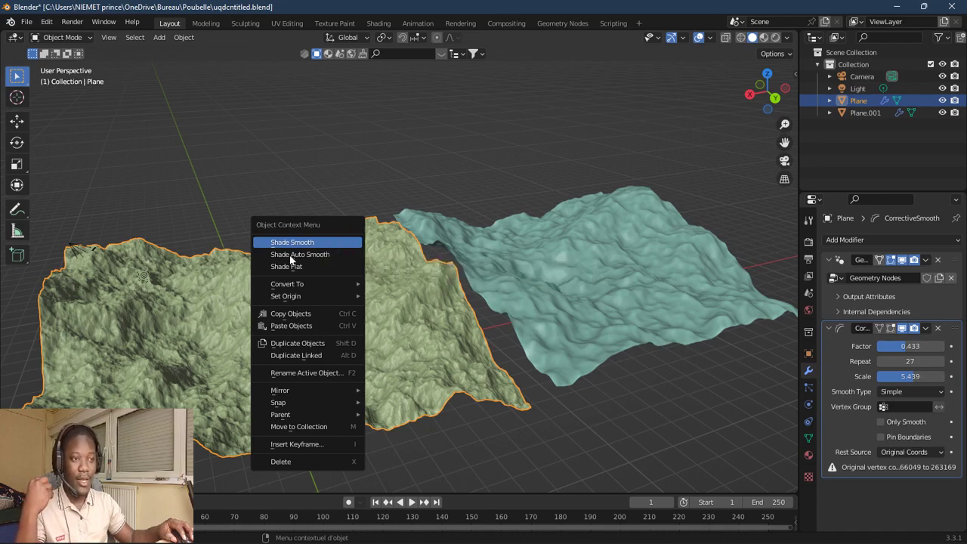
left_click(312, 246)
middle_click_drag(300, 325, 294, 297)
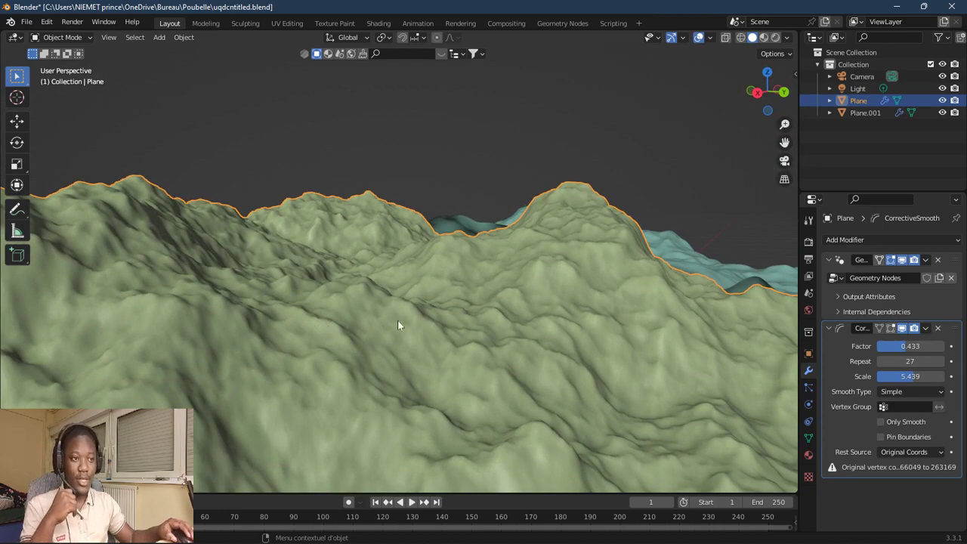
scroll(392, 303, "down", 4)
middle_click_drag(321, 283, 317, 293)
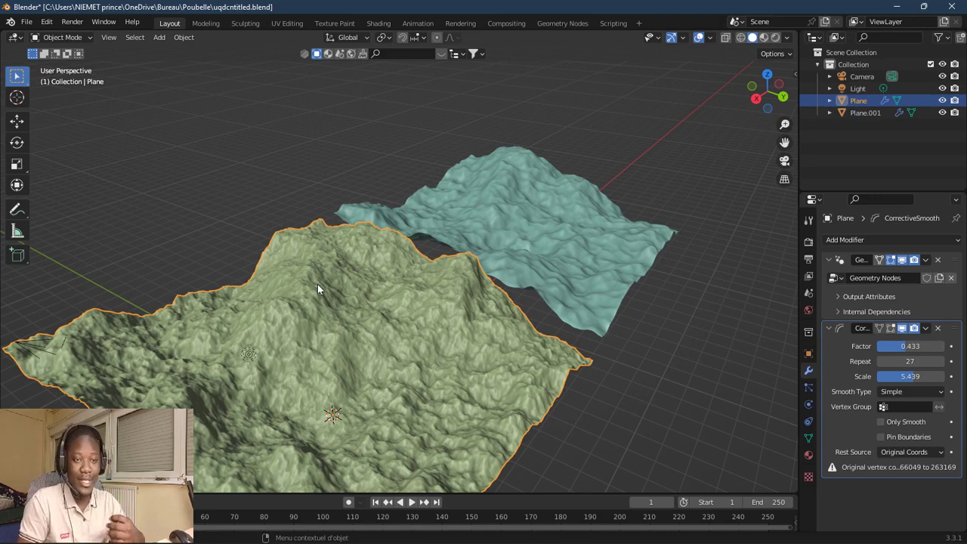
- Apply Shade Flat to the green terrain and inspect its individual faces up close
right_click(316, 304)
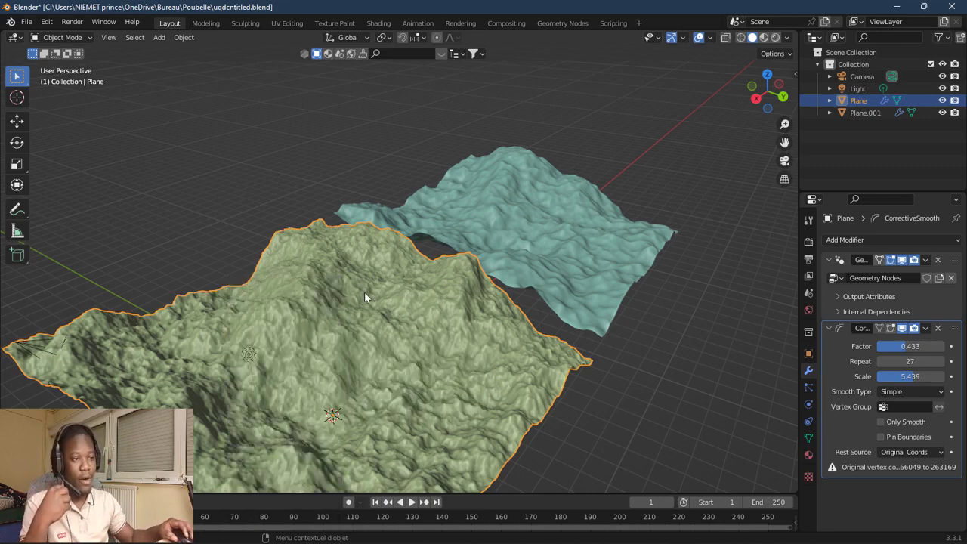
scroll(364, 293, "up", 6)
right_click(364, 313)
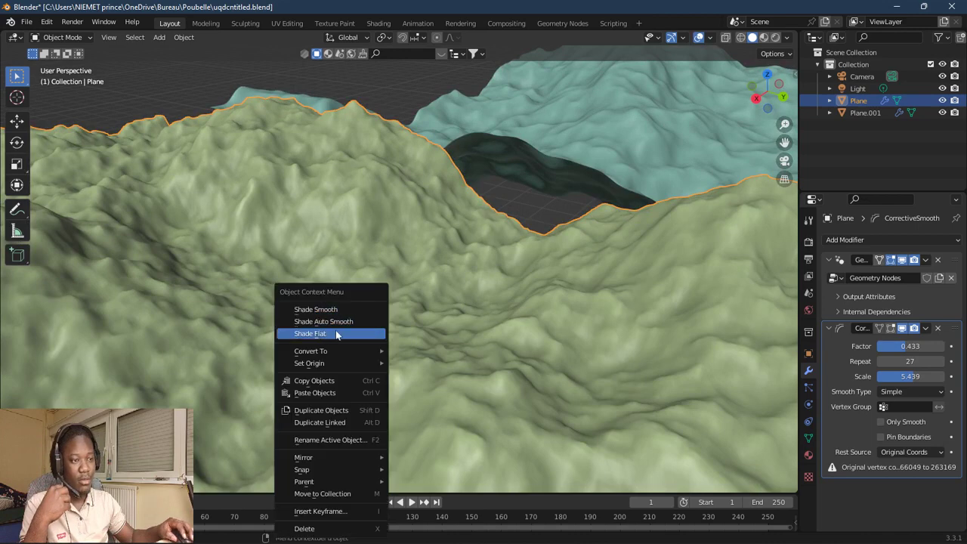
left_click(339, 334)
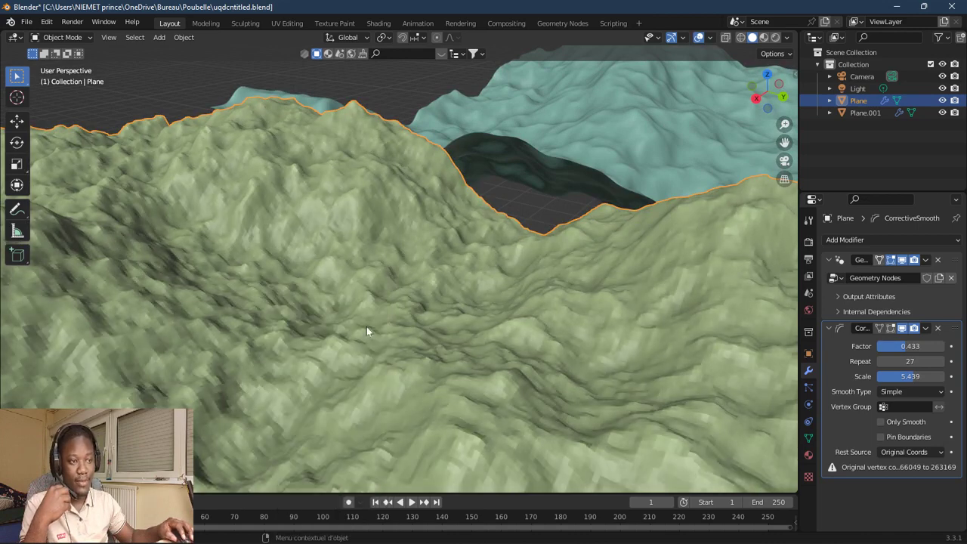
scroll(366, 327, "up", 5)
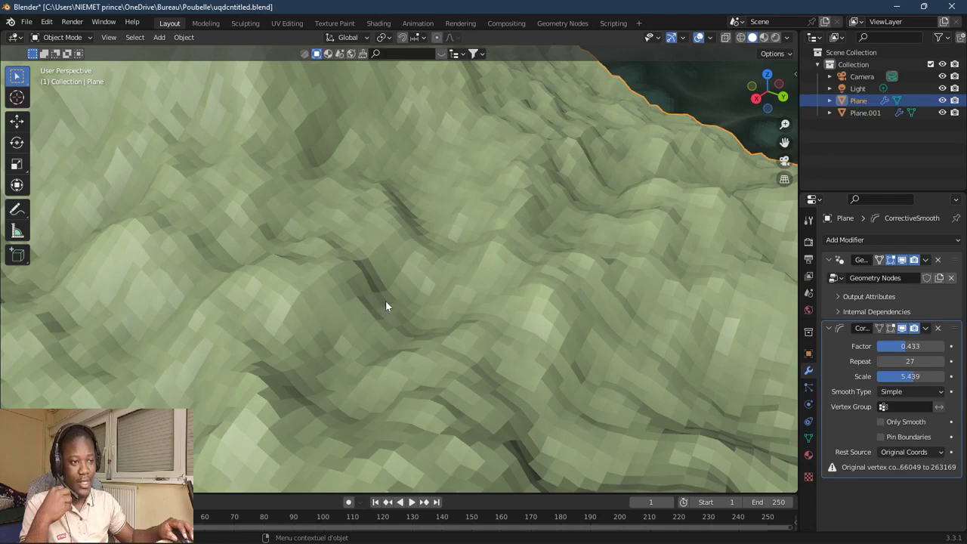
scroll(385, 302, "up", 5)
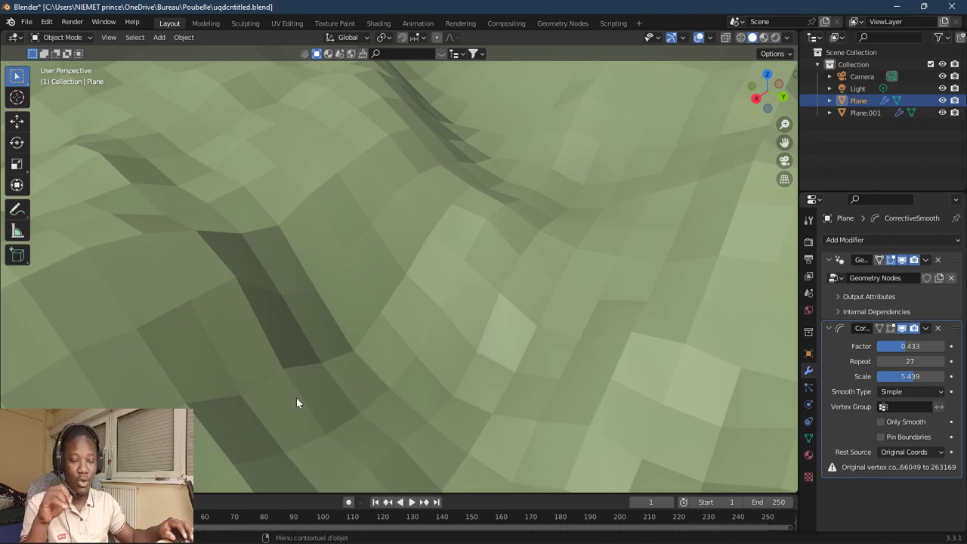
scroll(352, 341, "down", 5)
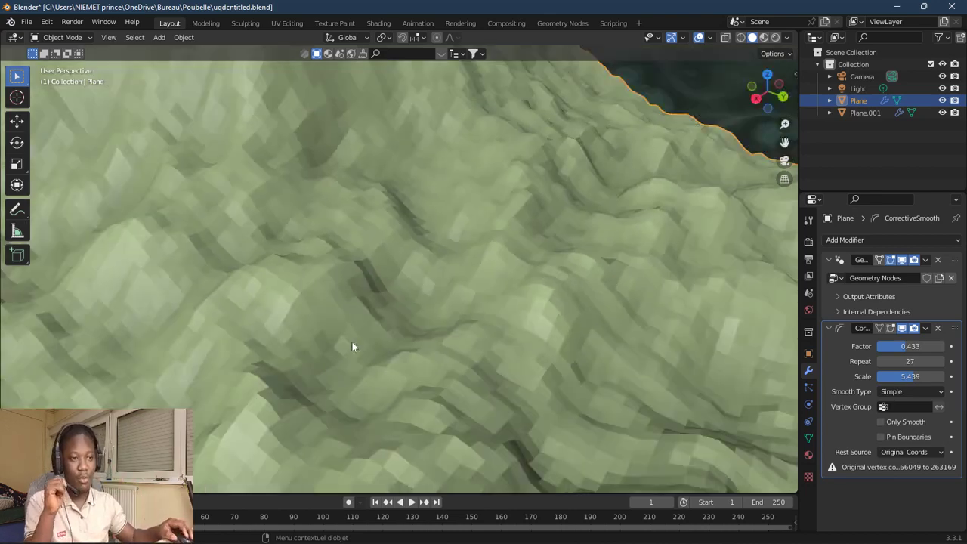
scroll(340, 314, "down", 8)
scroll(363, 302, "down", 4)
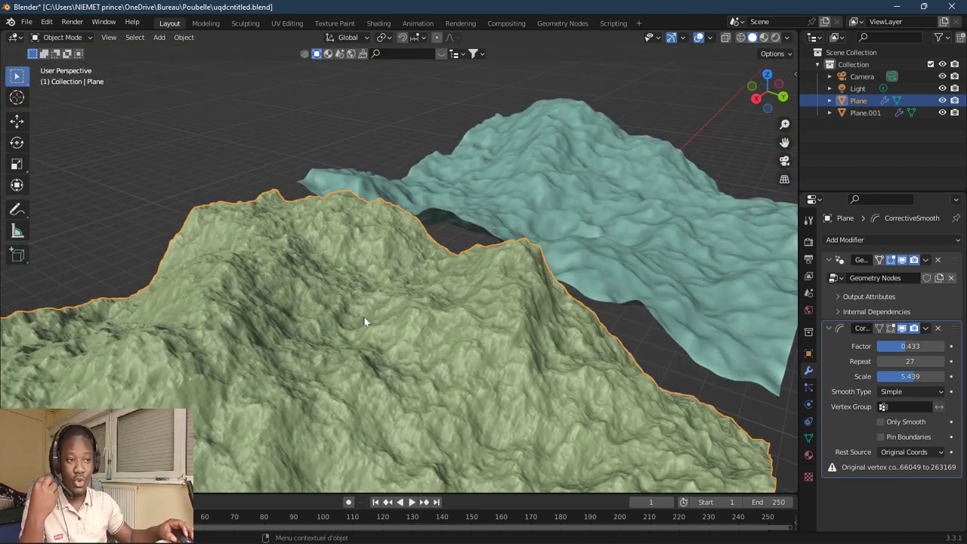
- Switch the green terrain to smooth shading and back to flat shading for comparison
right_click(327, 225)
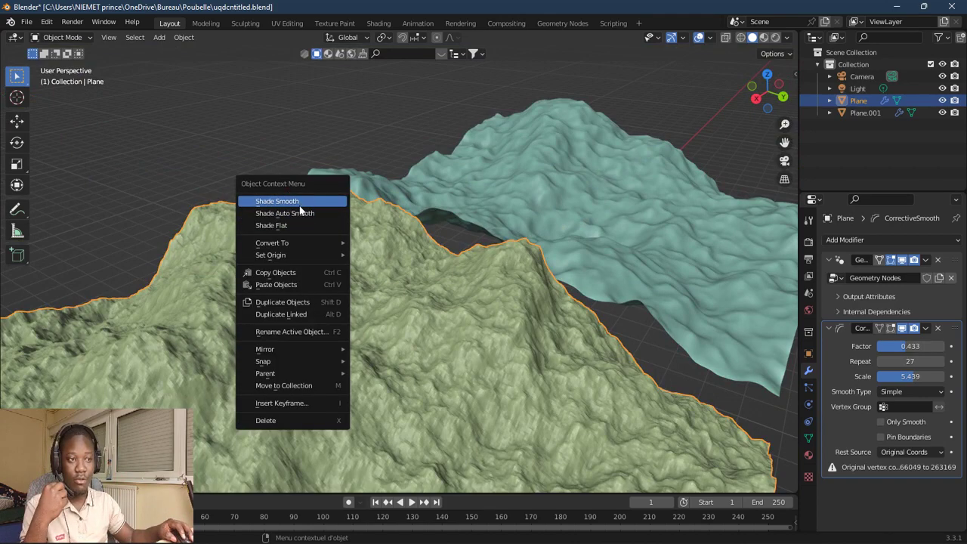
left_click(300, 202)
scroll(298, 206, "down", 5)
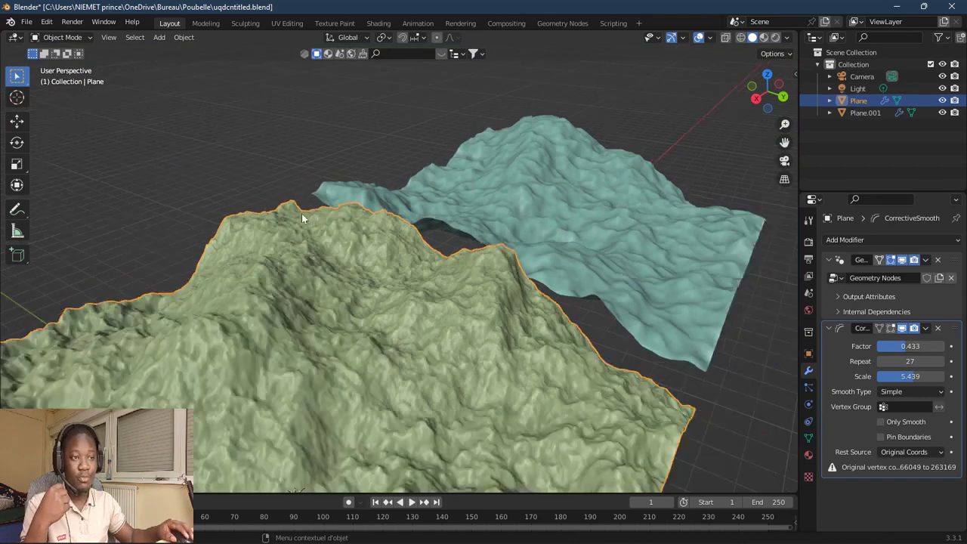
right_click(303, 305)
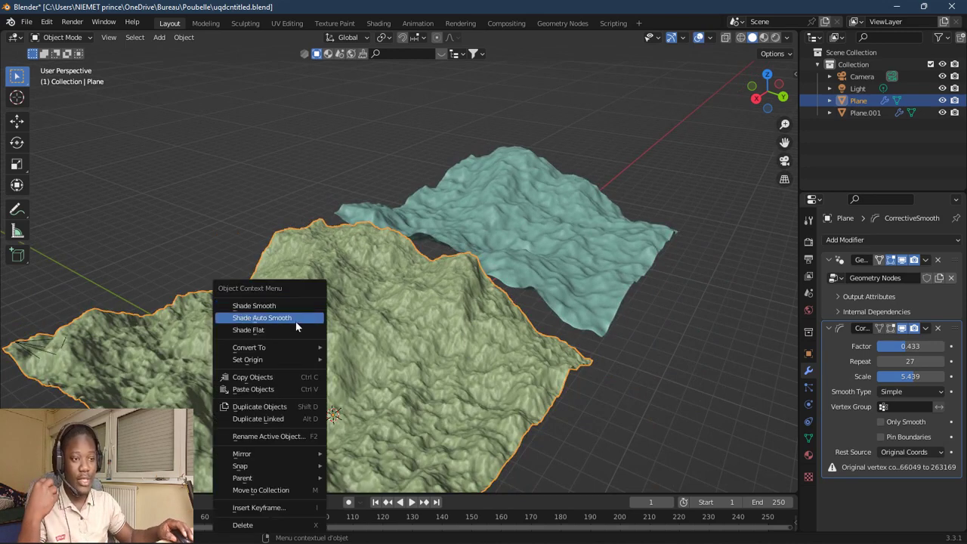
left_click(289, 330)
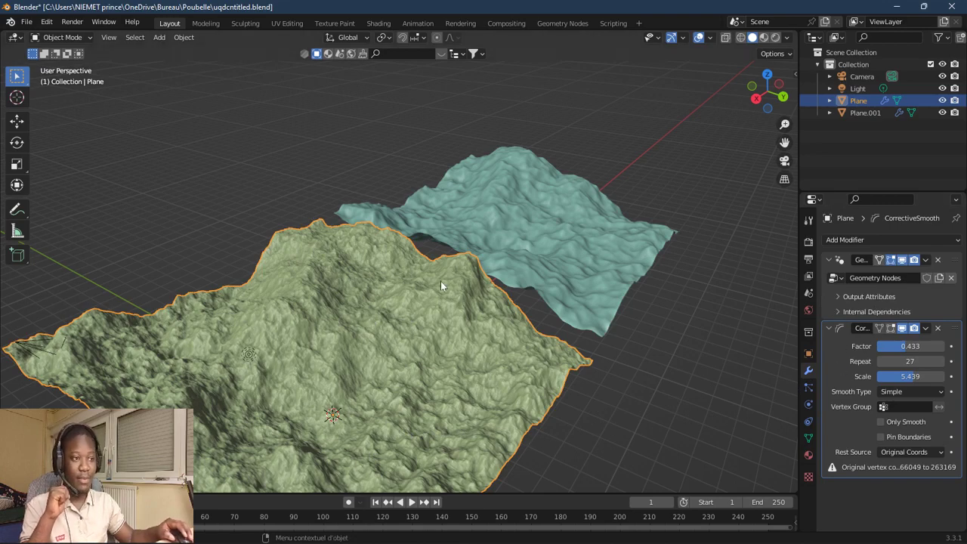
- Select the teal terrain and set its Corrective Smooth modifier's Scale to 1
middle_click_drag(538, 214, 525, 367)
left_click(522, 373)
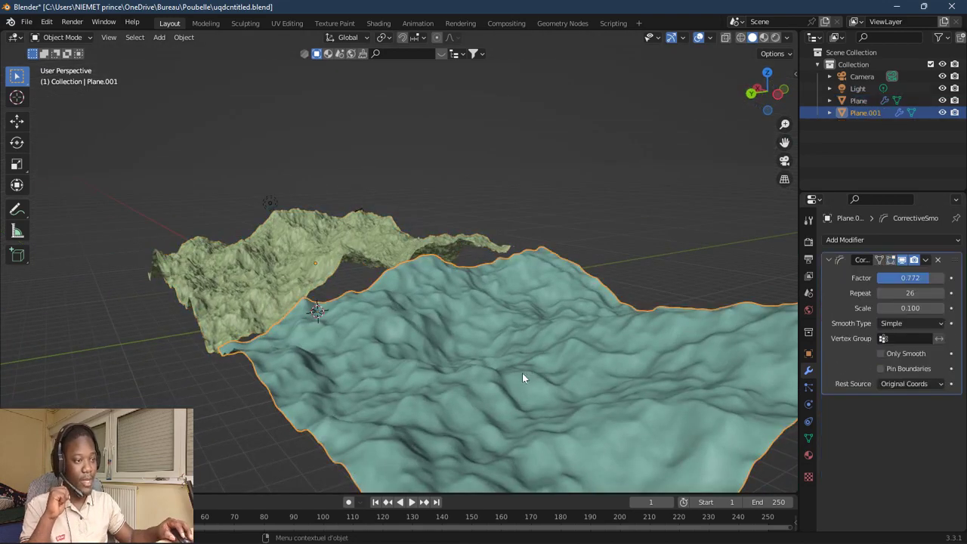
left_click(913, 305)
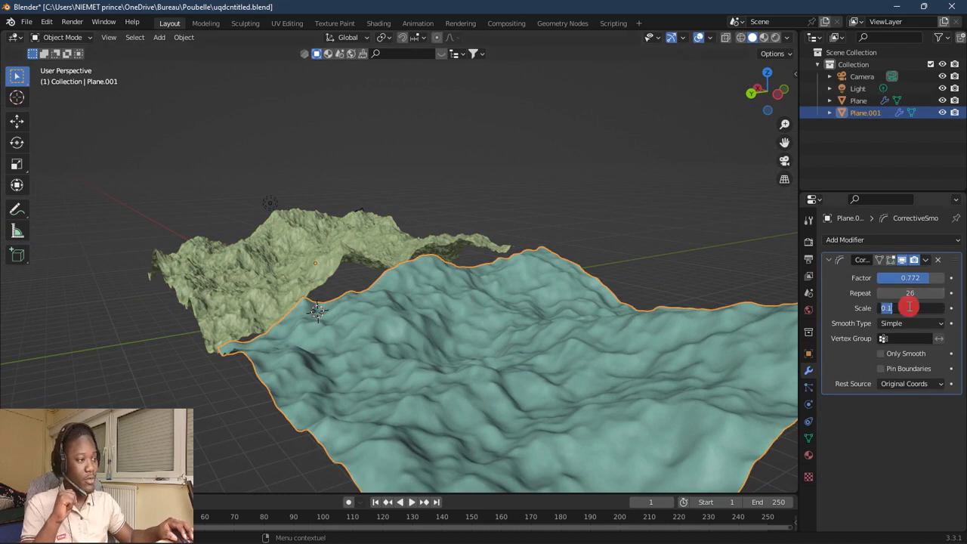
type("1")
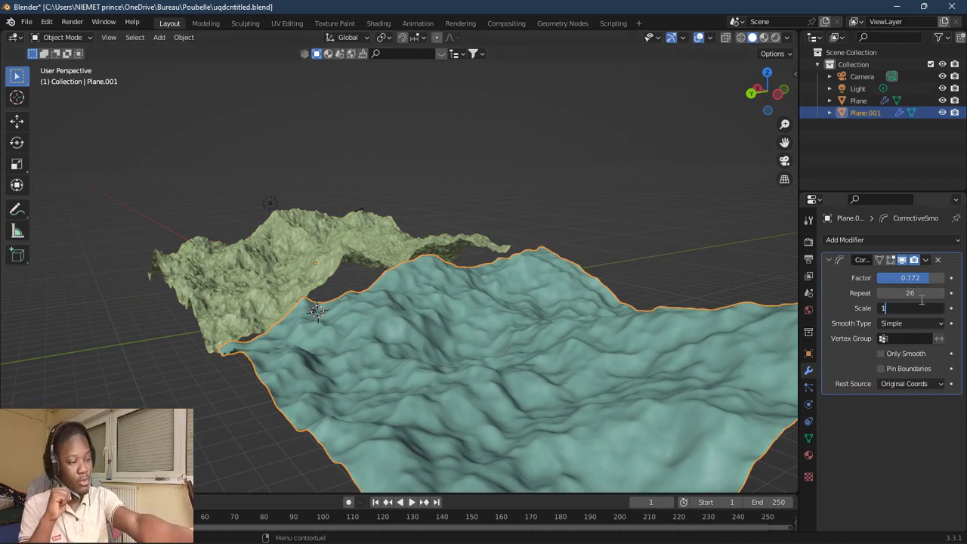
key("Return")
middle_click_drag(510, 329, 480, 346)
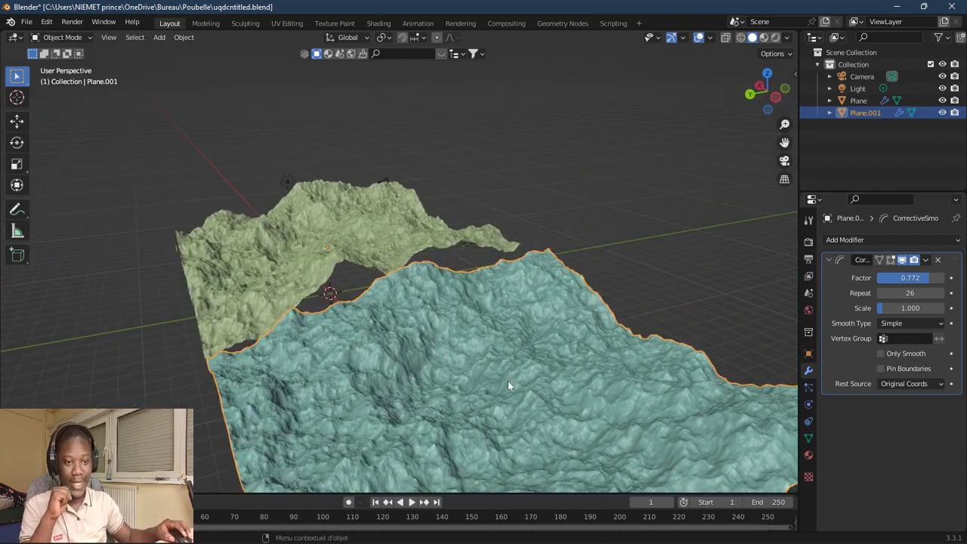
- Set the teal terrain's Corrective Smooth Scale to 0.1 and compare both terrains
left_click(914, 307)
type("0.1")
key("Return")
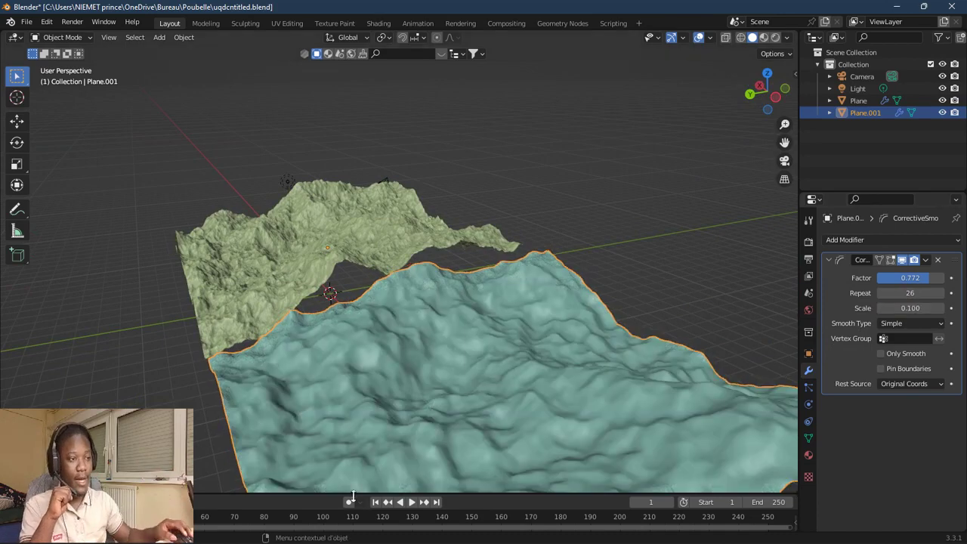
middle_click_drag(335, 406, 500, 354)
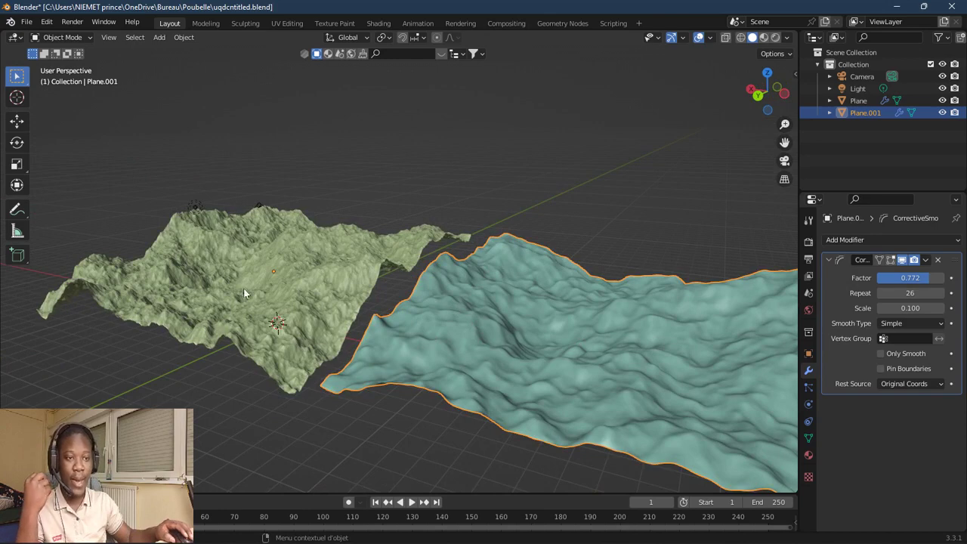
mouse_move(227, 261)
middle_mouse_down()
mouse_move(305, 276)
mouse_move(237, 269)
middle_mouse_up()
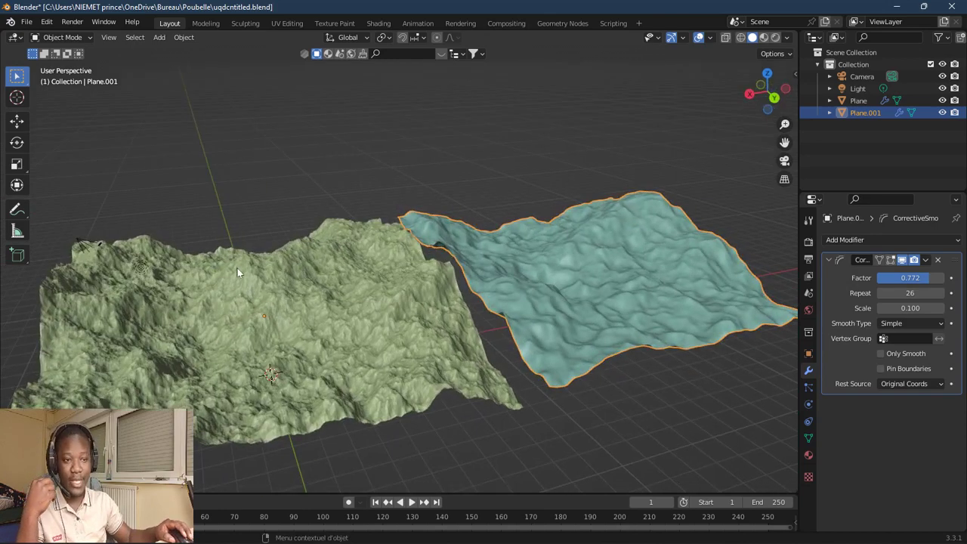
- Create a new General file, discarding the unsaved changes of the current one
left_click(26, 22)
mouse_move(126, 35)
left_click(160, 35)
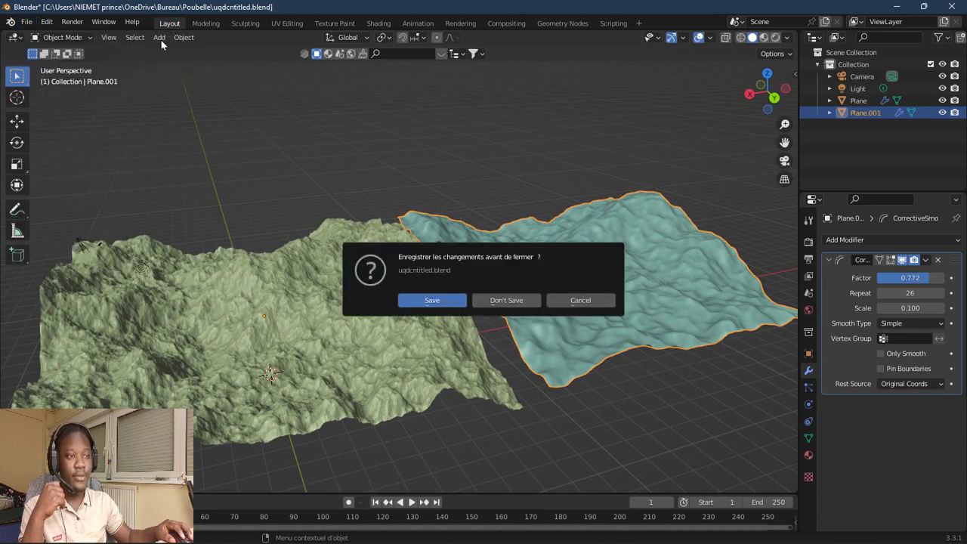
left_click(505, 302)
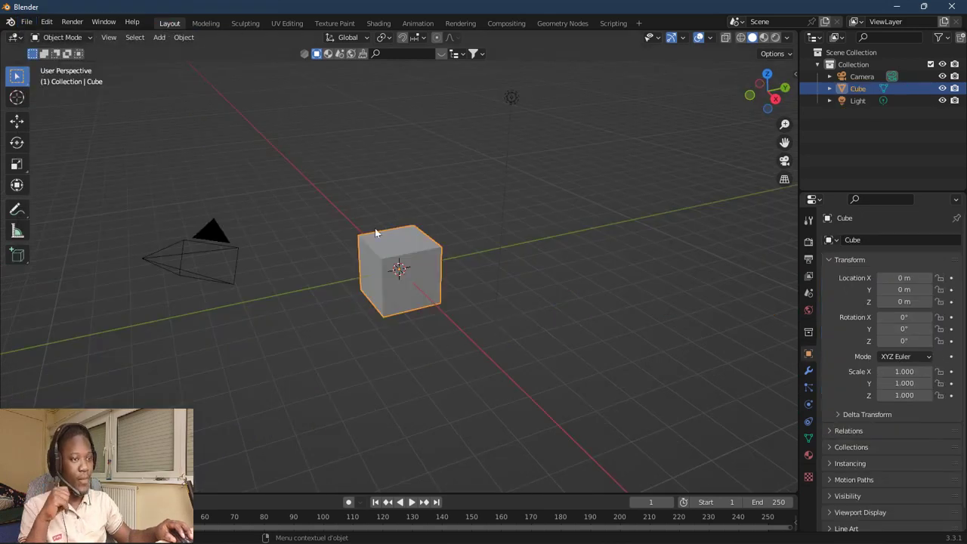
- Delete the default cube and add a plane mesh in its place
right_click(415, 250)
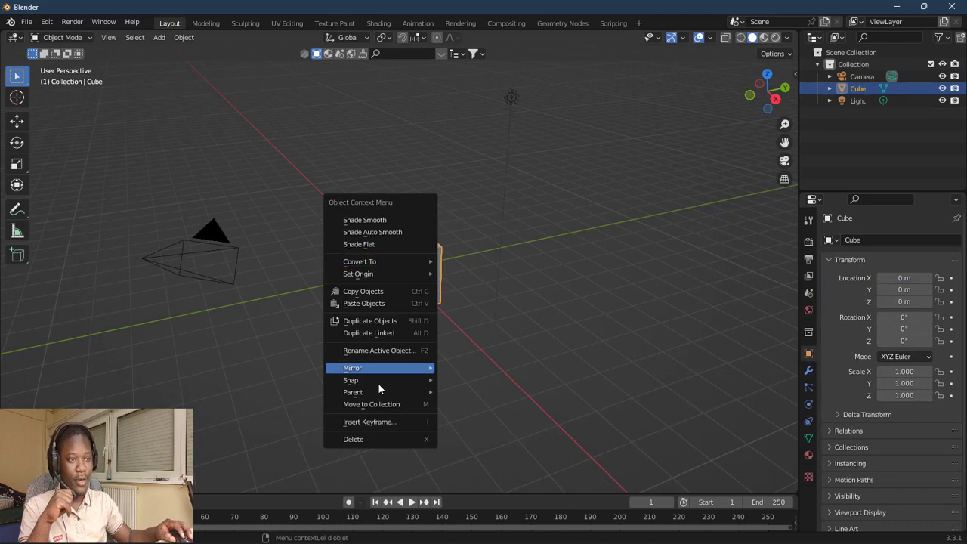
left_click(377, 443)
left_click(161, 39)
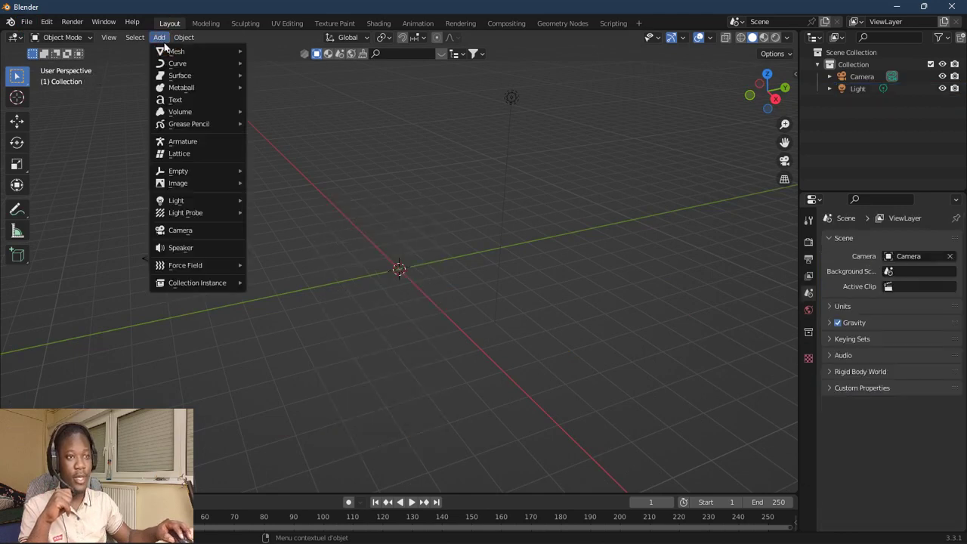
mouse_move(166, 50)
left_click(288, 52)
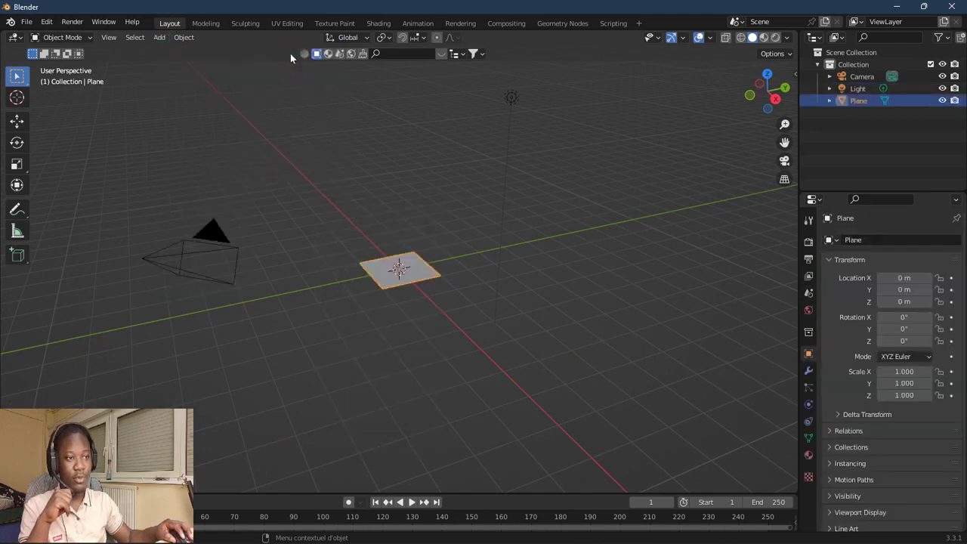
- Enlarge the plane with the Scale Cage tool to a uniform scale of about 5.19 and apply all its transforms
left_click_drag(17, 163, 99, 193)
left_click_drag(442, 275, 654, 309)
left_click_drag(360, 264, 219, 241)
left_click(183, 37)
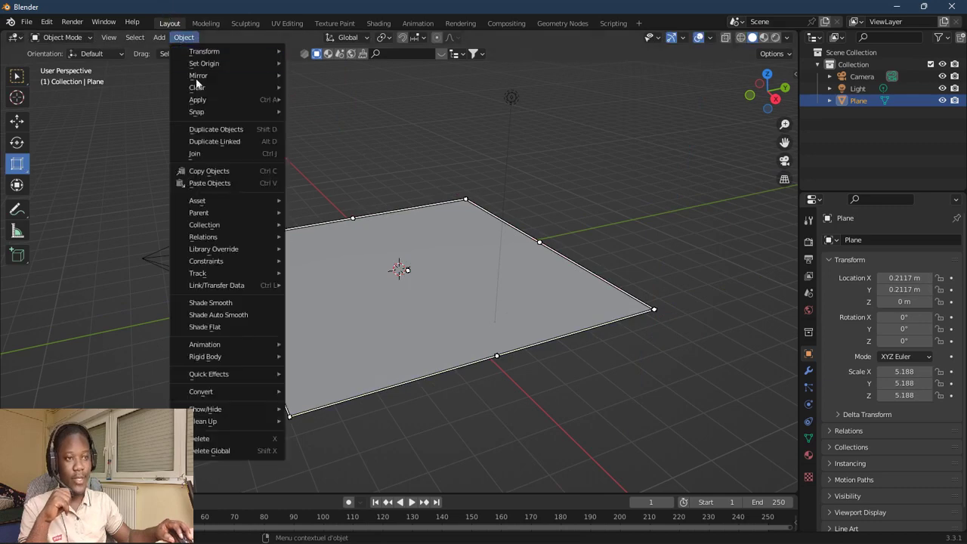
mouse_move(213, 103)
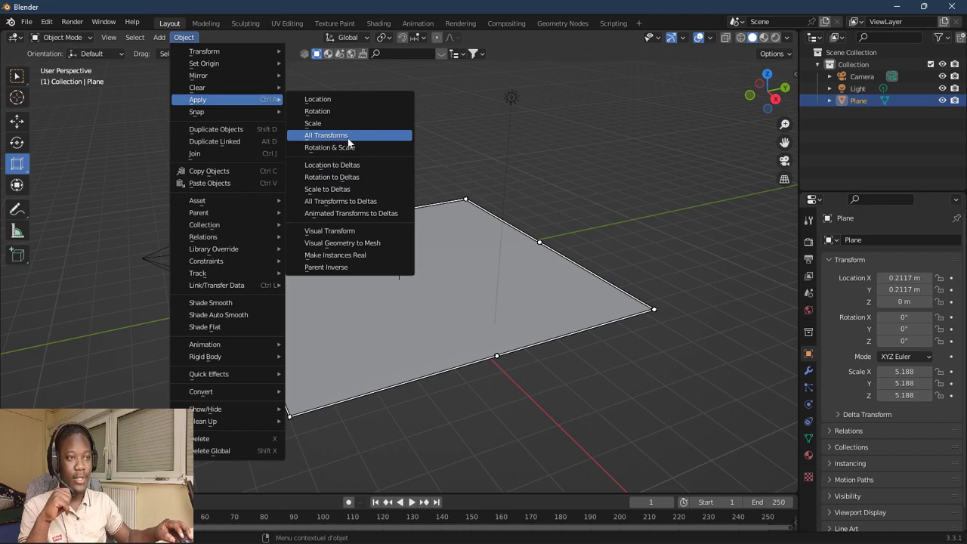
left_click(382, 137)
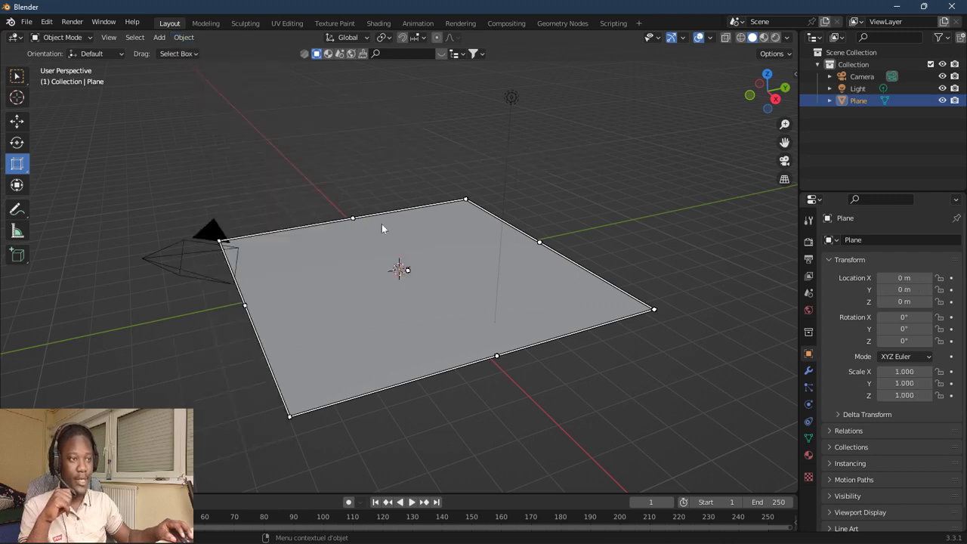
- Add a Subdivision Surface modifier to the plane
left_click(16, 74)
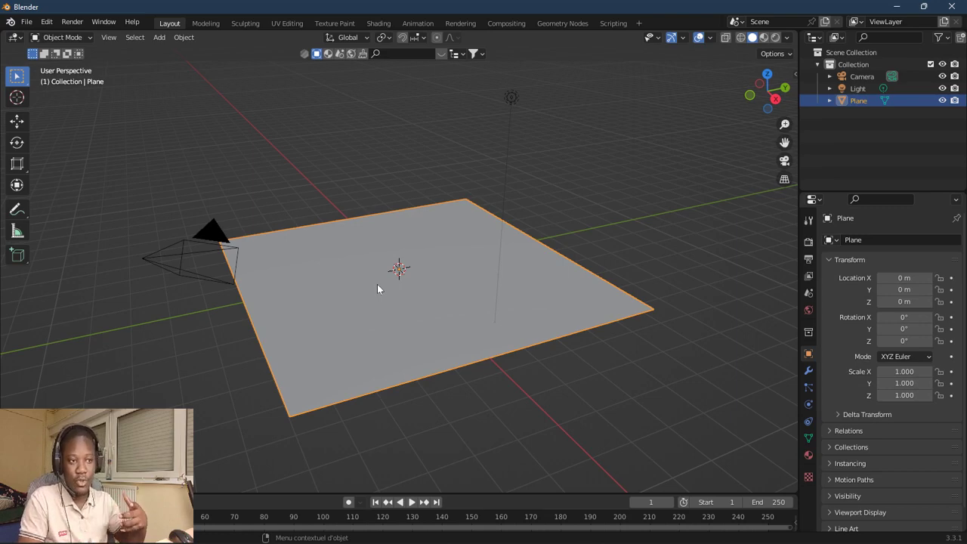
left_click(808, 370)
left_click(859, 241)
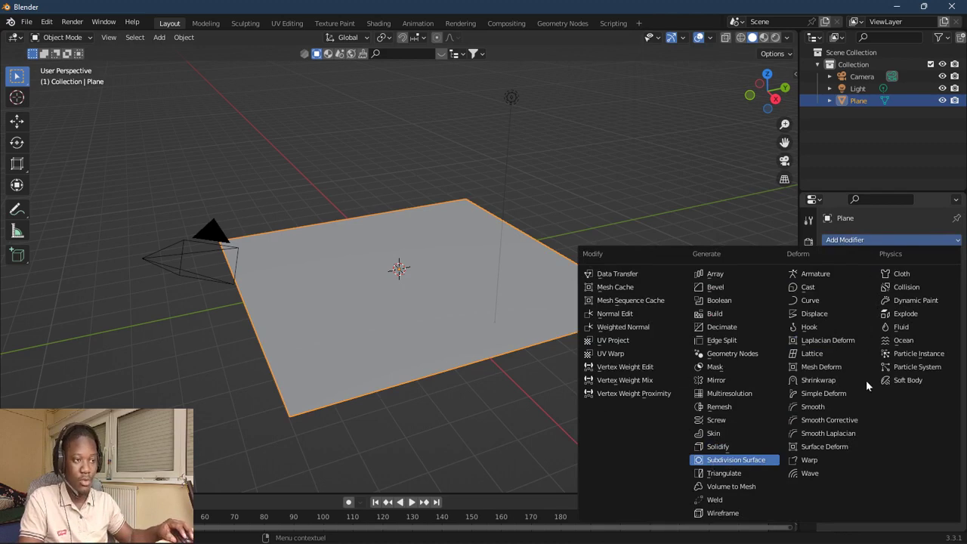
left_click(807, 531)
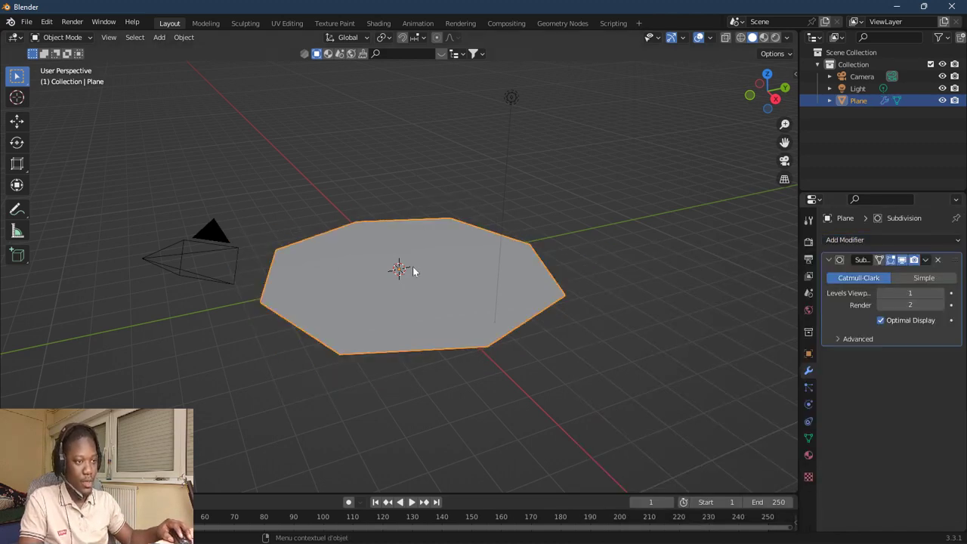
- Set the plane's Subdivision modifier to Simple with 3 viewport levels and duplicate that modifier
left_click(942, 294)
left_click(944, 294)
left_click(944, 294)
left_click(927, 279)
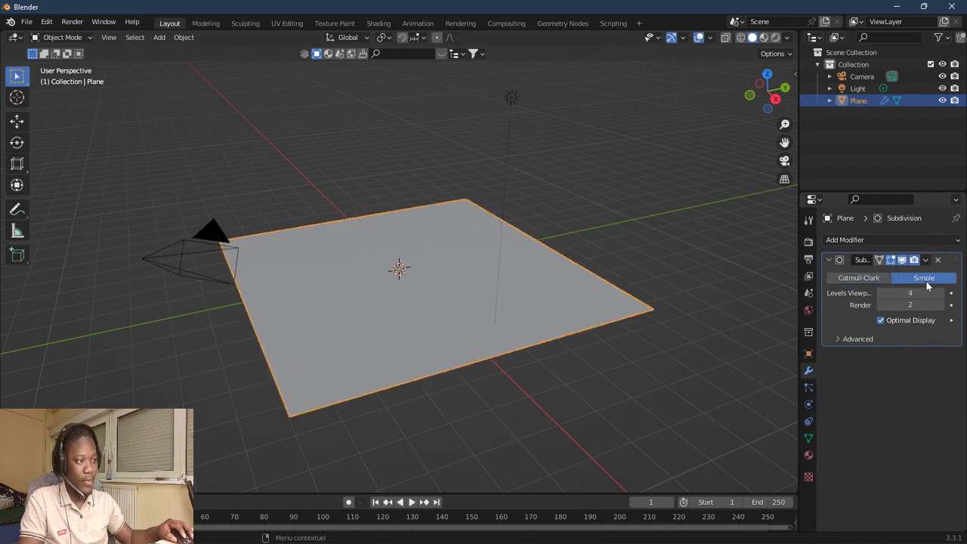
left_click(880, 293)
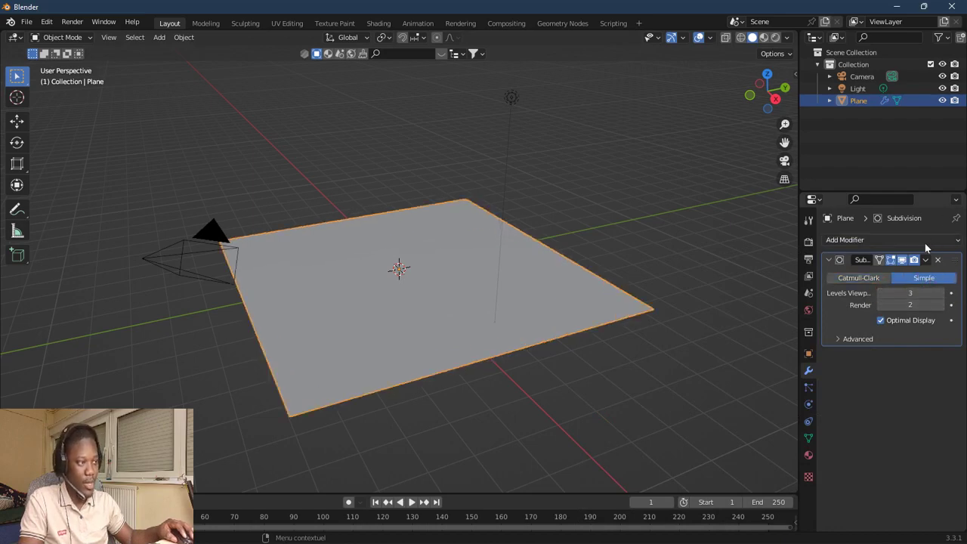
left_click(925, 259)
left_click(870, 285)
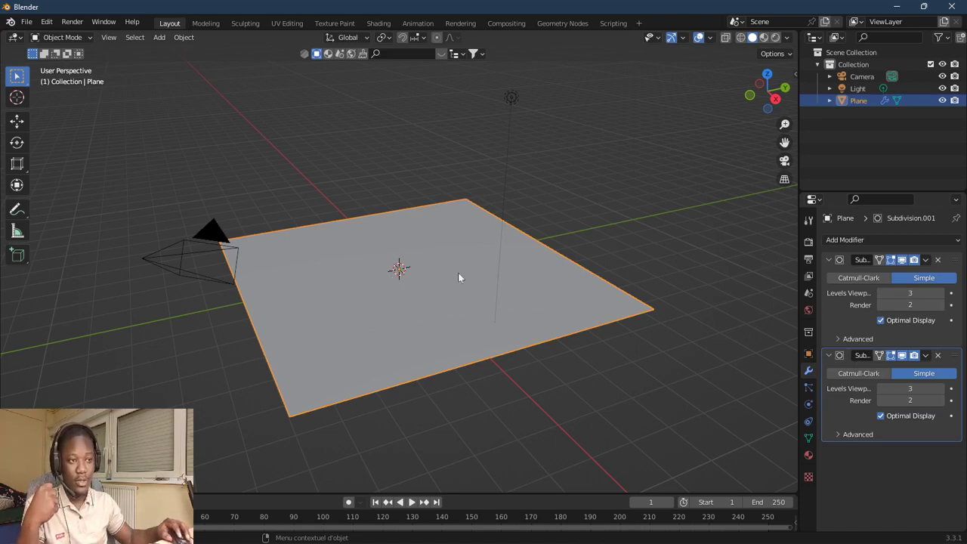
- Add a Displace modifier to the plane and create a new texture for it
left_click(868, 240)
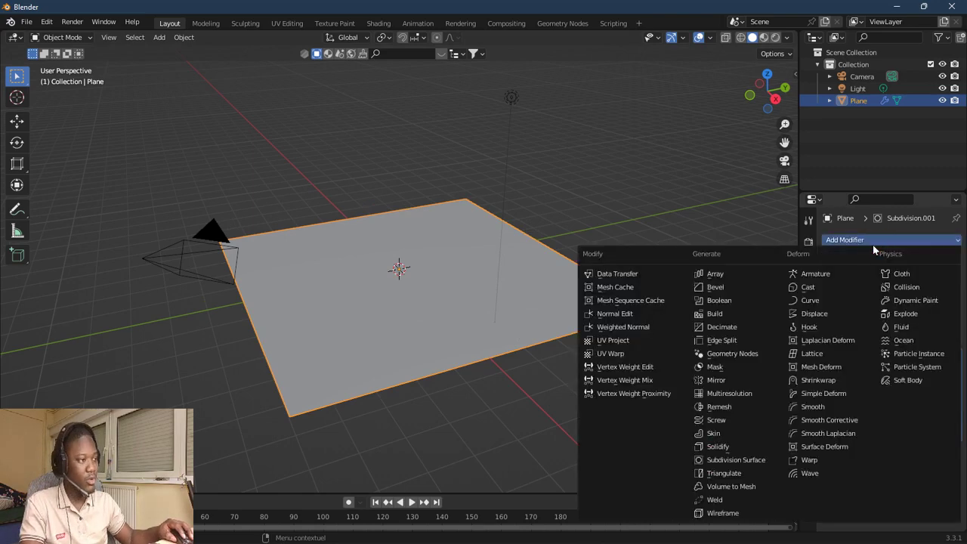
left_click(821, 313)
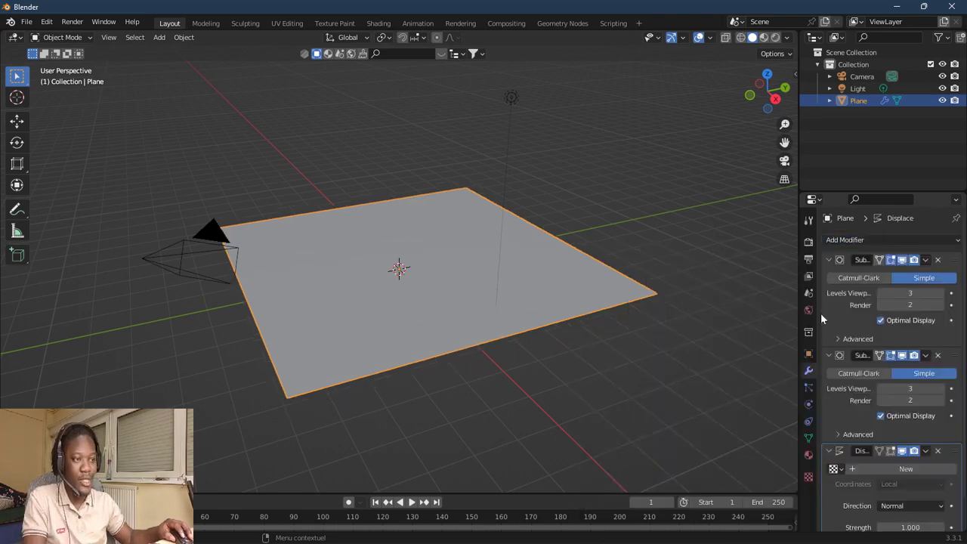
scroll(898, 432, "down", 1)
left_click(909, 437)
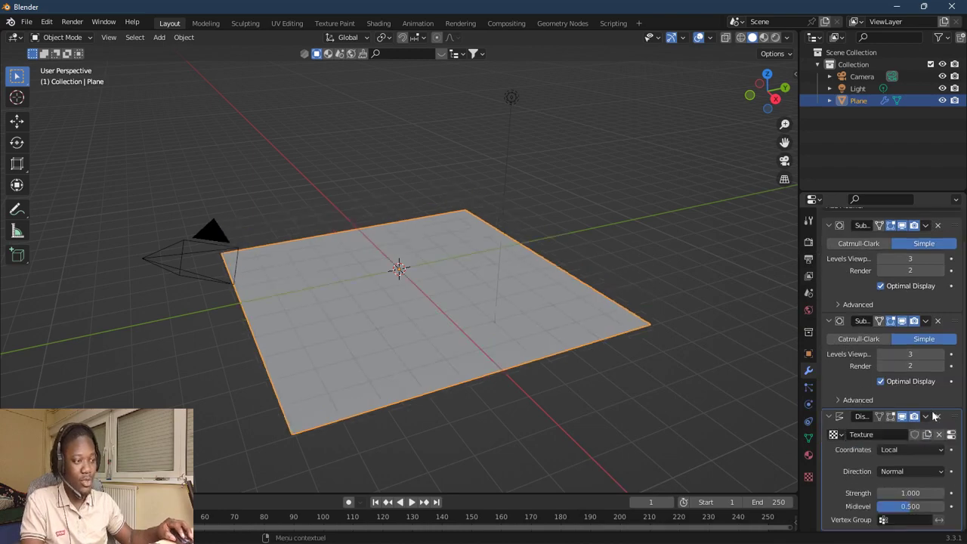
- Change the Displace texture's type to Clouds
left_click(807, 476)
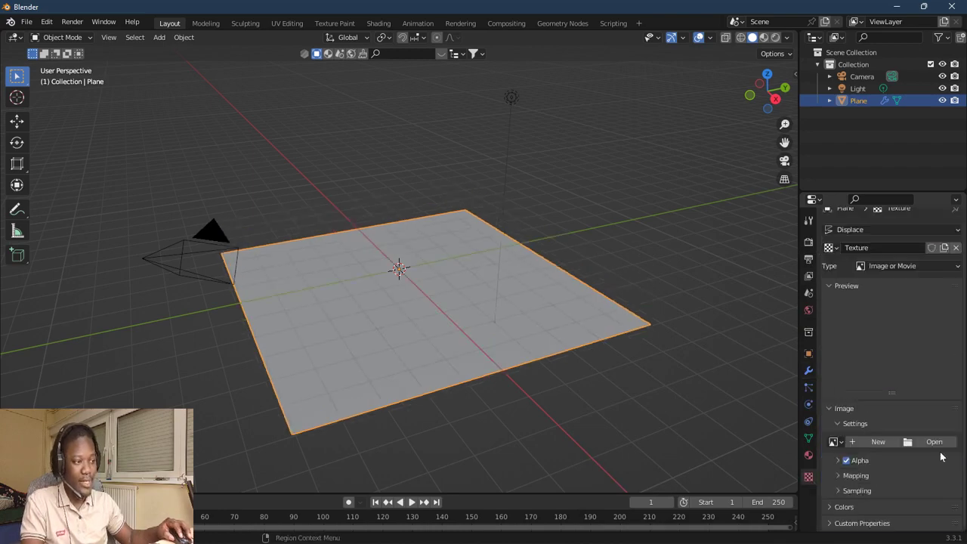
left_click(890, 265)
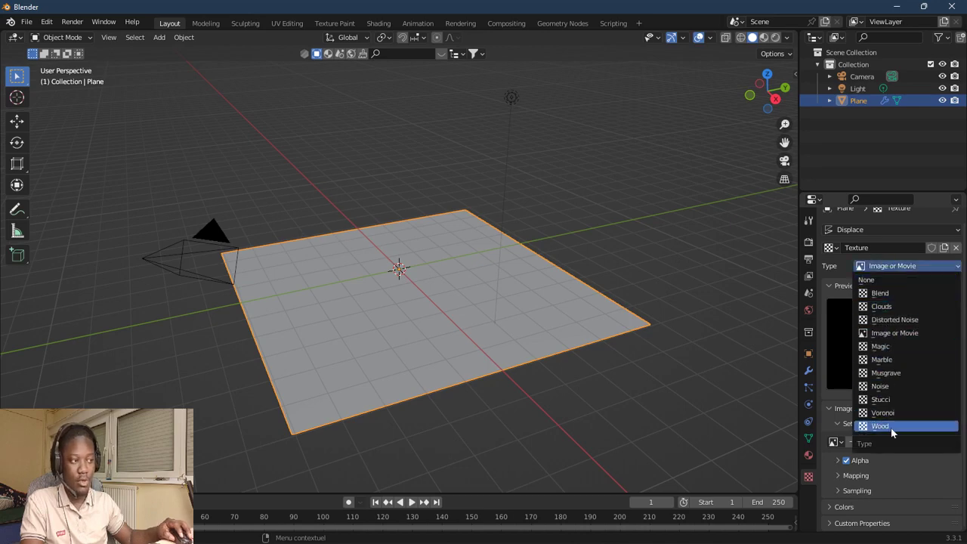
left_click(882, 306)
scroll(906, 414, "down", 1)
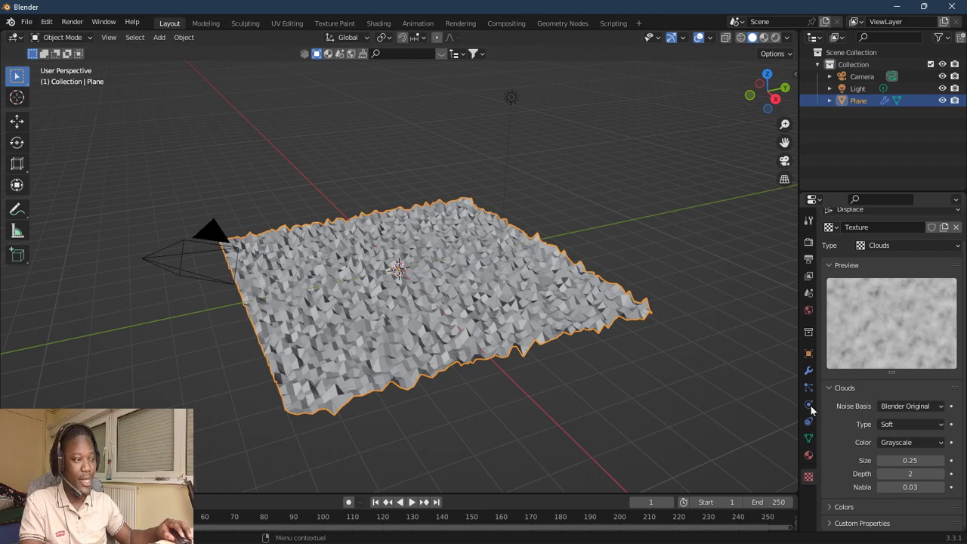
- Set the Clouds texture's size to about 1.64 and its depth to 6
left_click_drag(910, 460, 965, 460)
scroll(612, 319, "up", 5)
middle_click_drag(612, 318, 563, 302)
left_click_drag(910, 474, 935, 473)
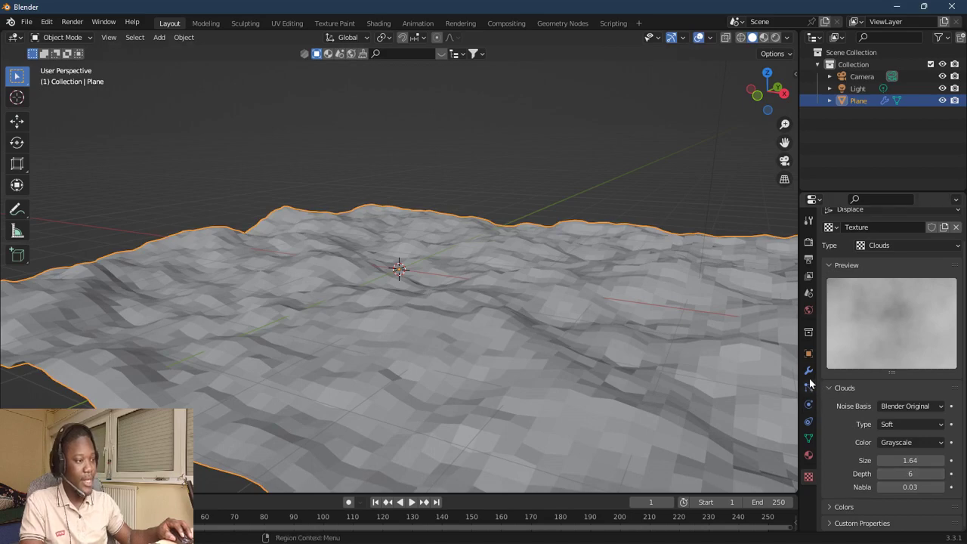
- Set the viewport levels of both Subdivision modifiers to 4
left_click(808, 371)
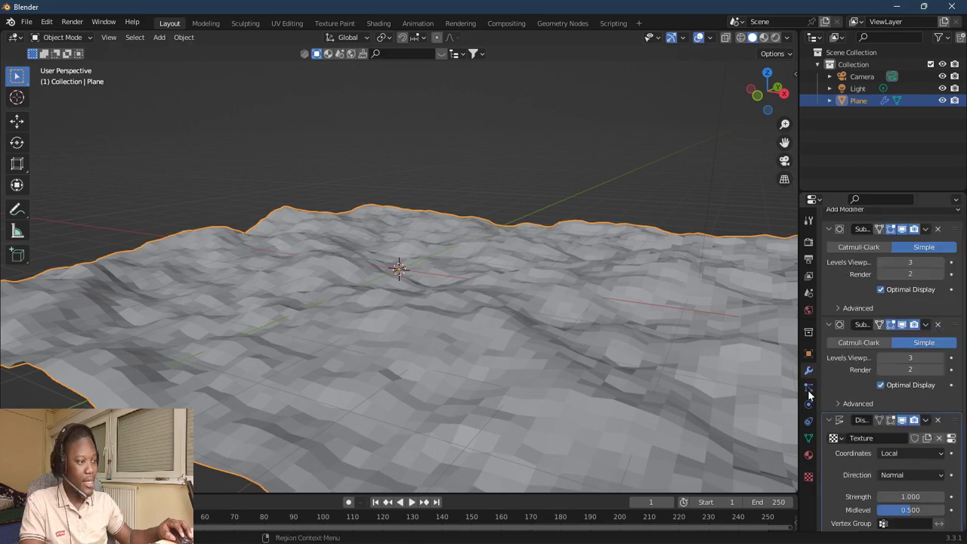
left_click(940, 262)
left_click(941, 357)
middle_click_drag(451, 345, 328, 335)
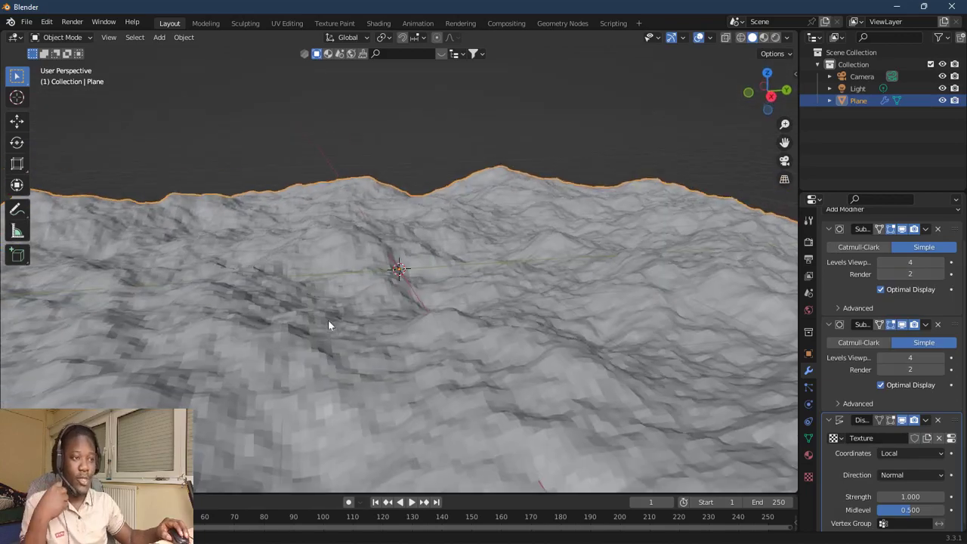
- Apply Shade Smooth to the displaced terrain
scroll(336, 302, "down", 3)
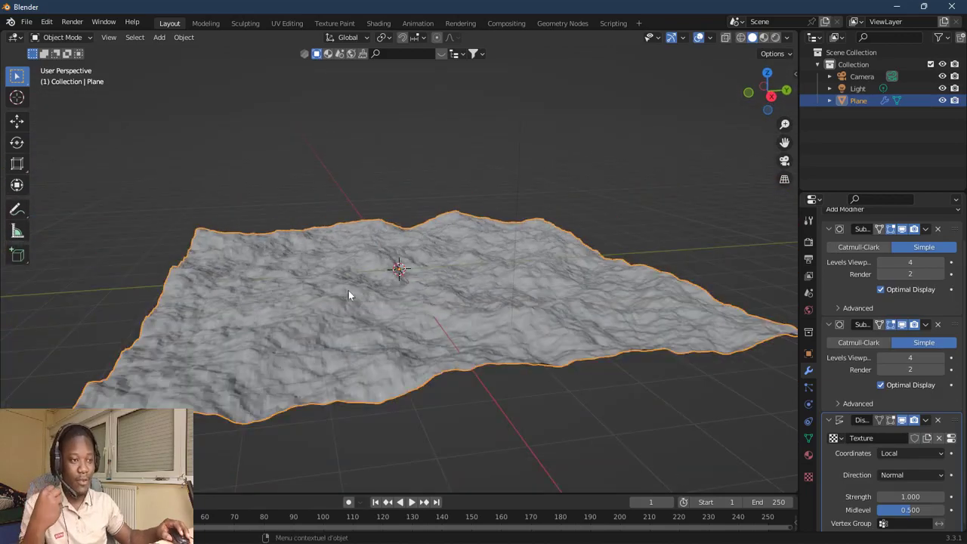
scroll(360, 297, "up", 3)
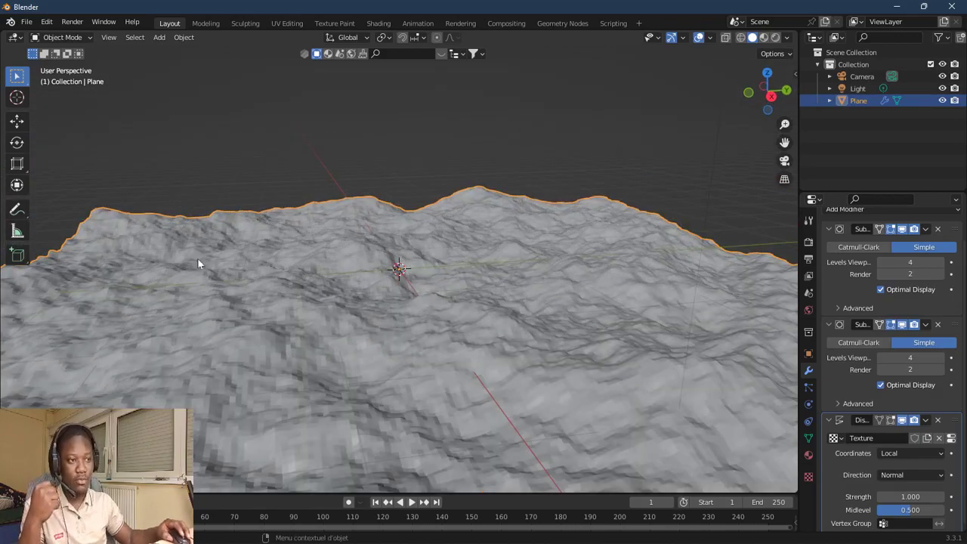
right_click(372, 207)
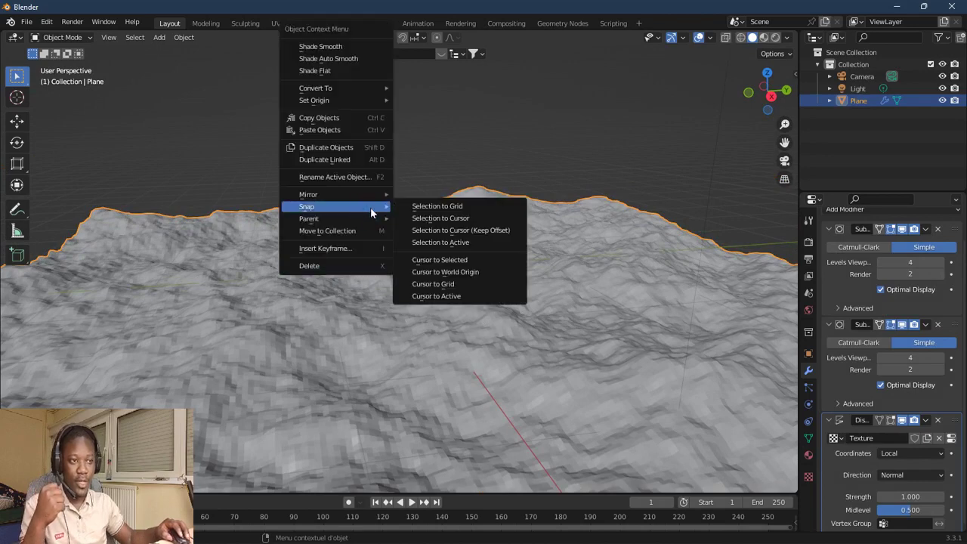
left_click(343, 46)
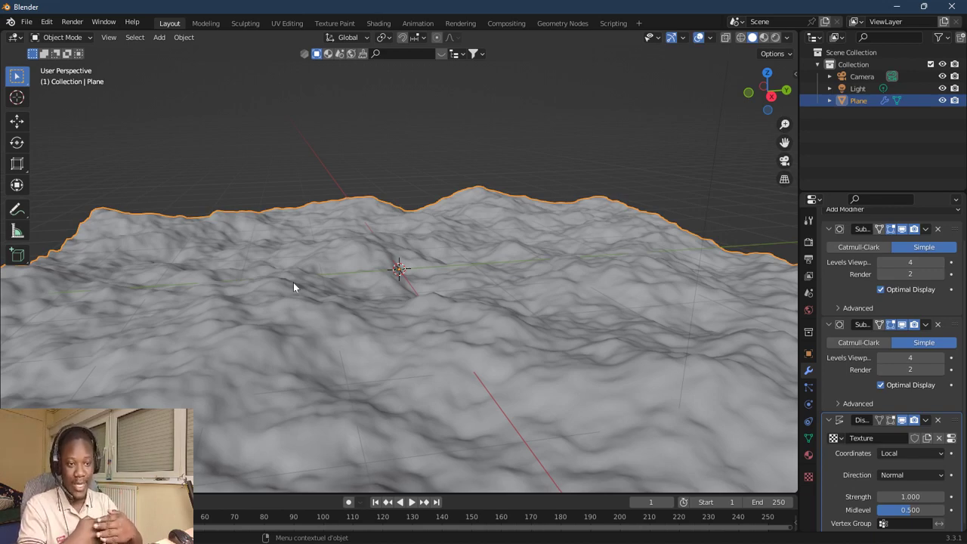
- Inspect the smooth-shaded terrain from near and far, and switch it to Shade Flat
scroll(368, 183, "down", 8)
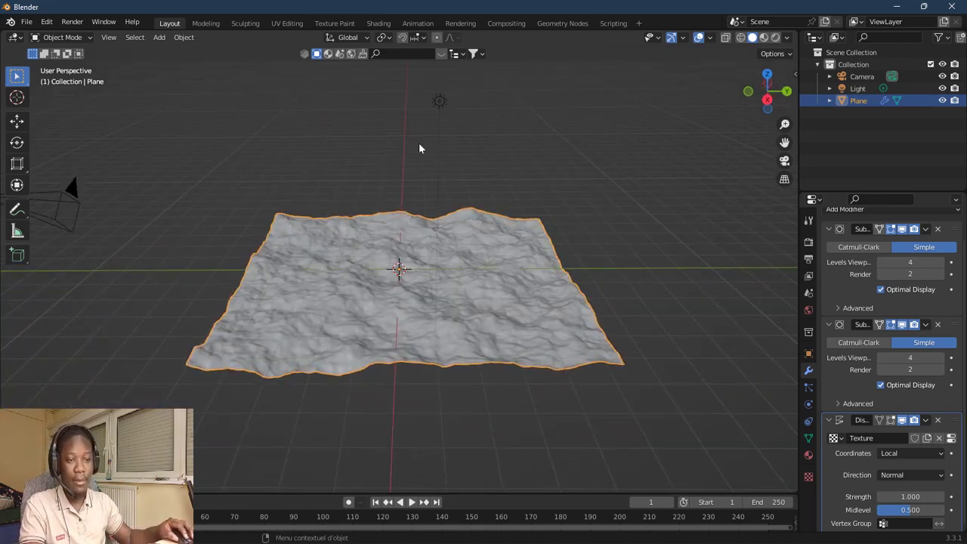
scroll(417, 311, "up", 6)
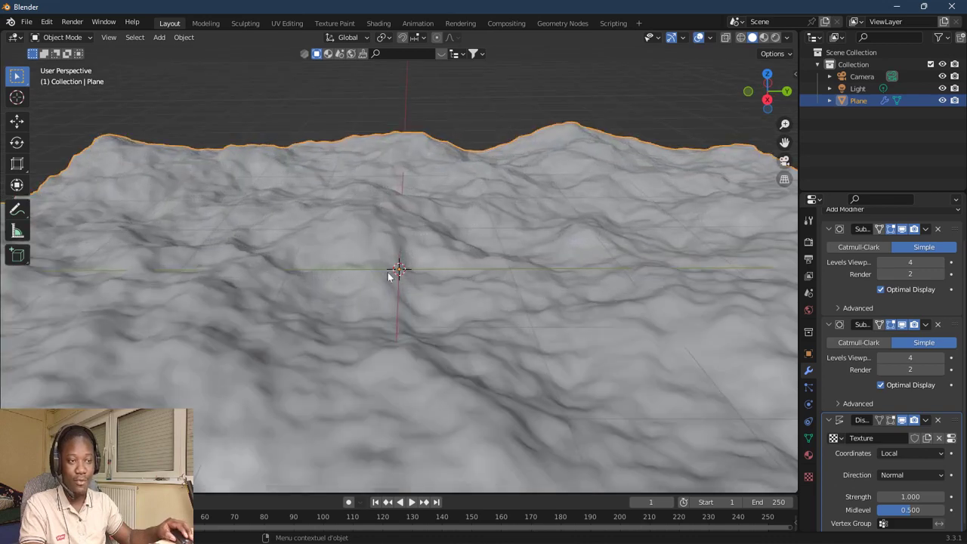
scroll(305, 264, "down", 2)
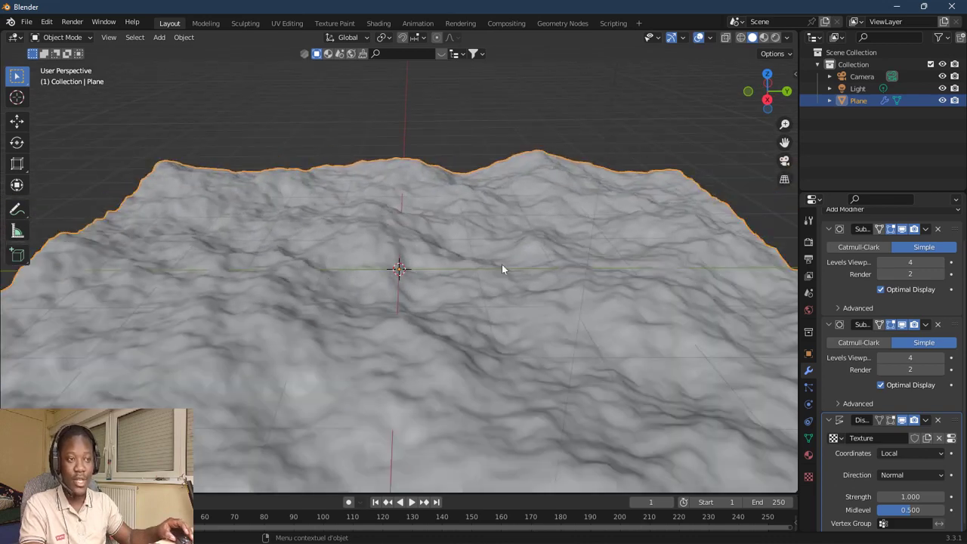
scroll(377, 318, "down", 3)
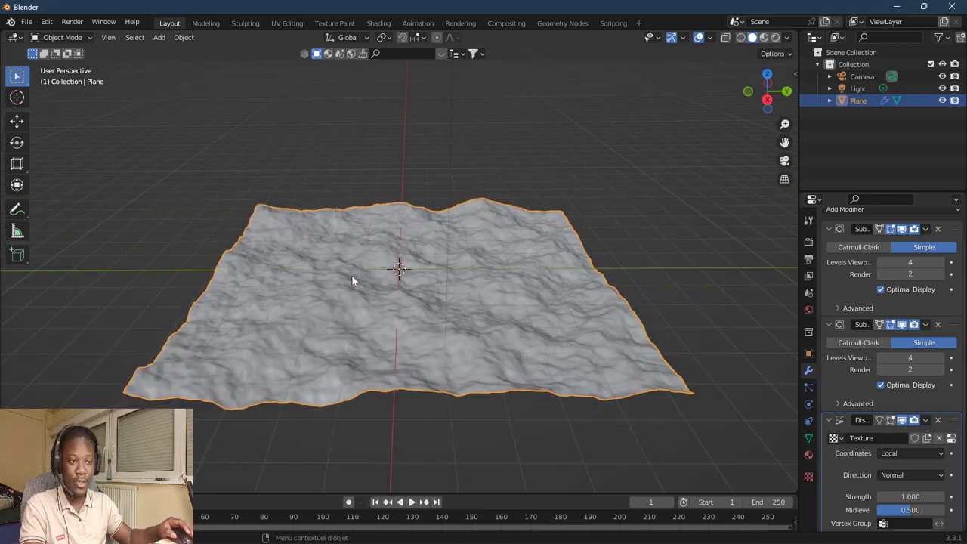
right_click(349, 261)
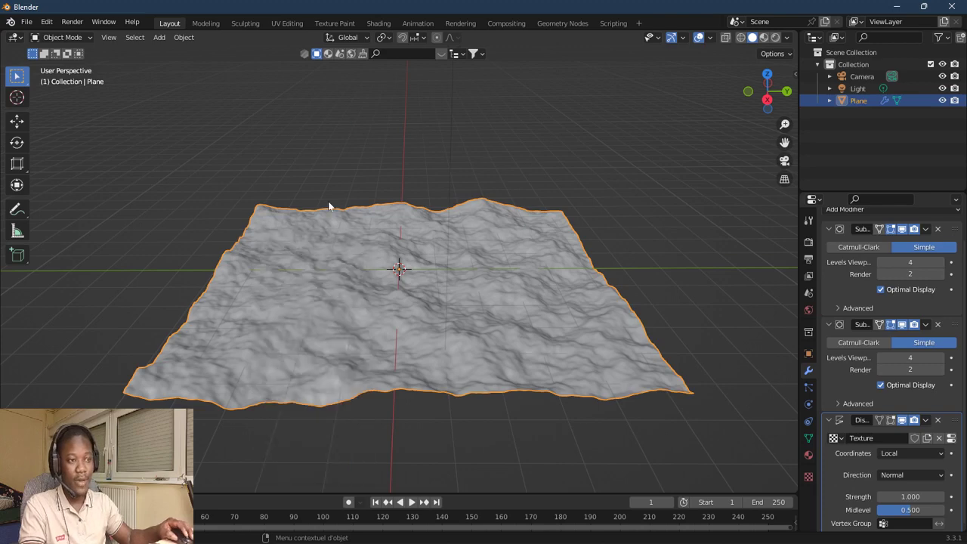
right_click(345, 221)
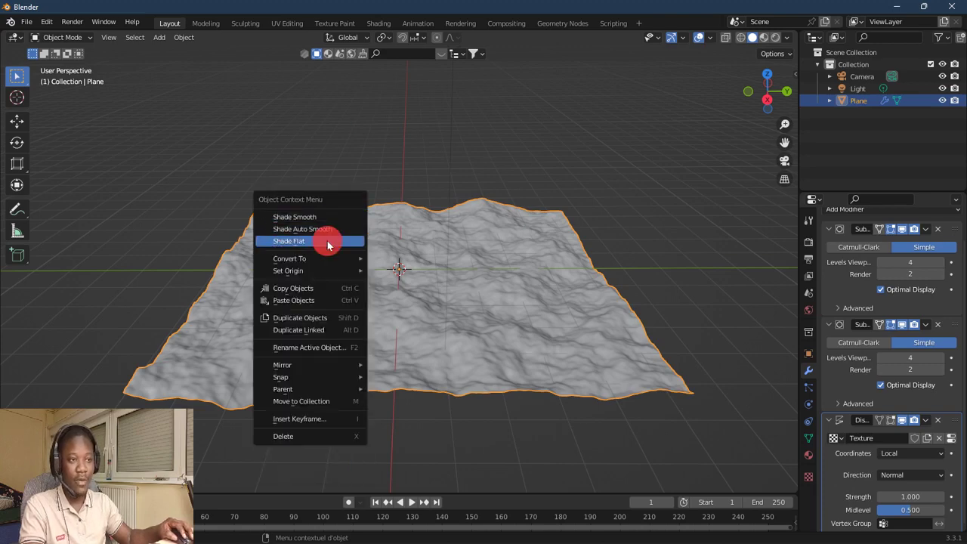
left_click(328, 240)
scroll(445, 310, "up", 3)
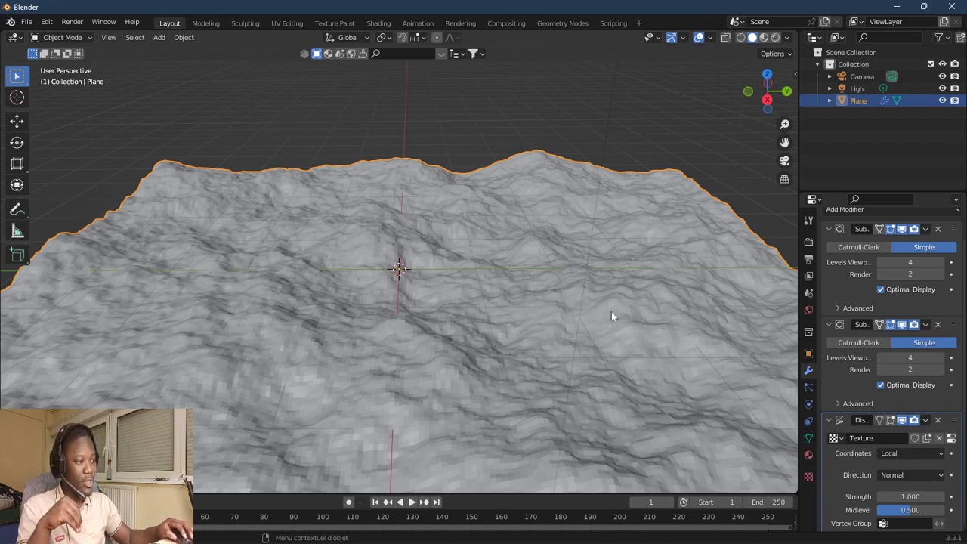
- Add a Smooth Corrective modifier to the terrain with a factor of about 0.596 and Only Smooth enabled
left_click(840, 209)
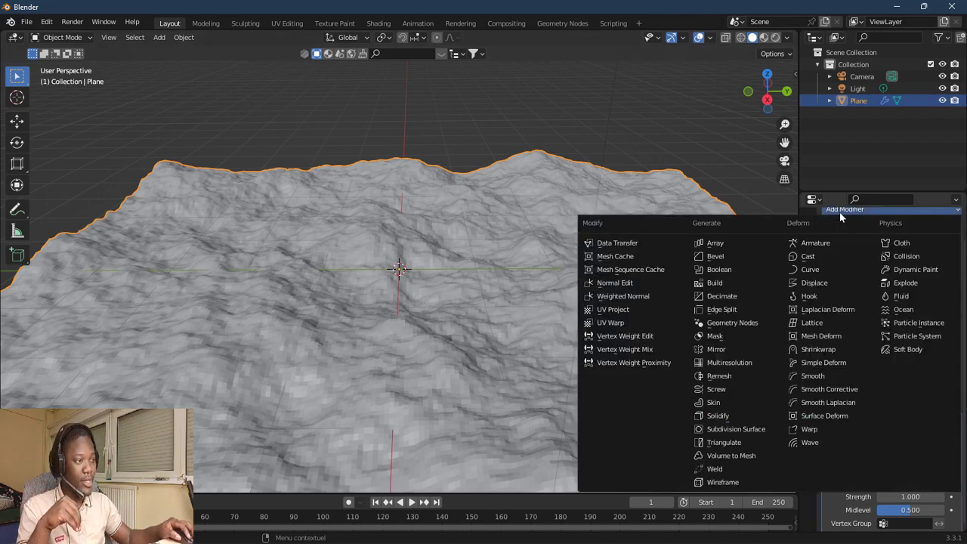
left_click(820, 390)
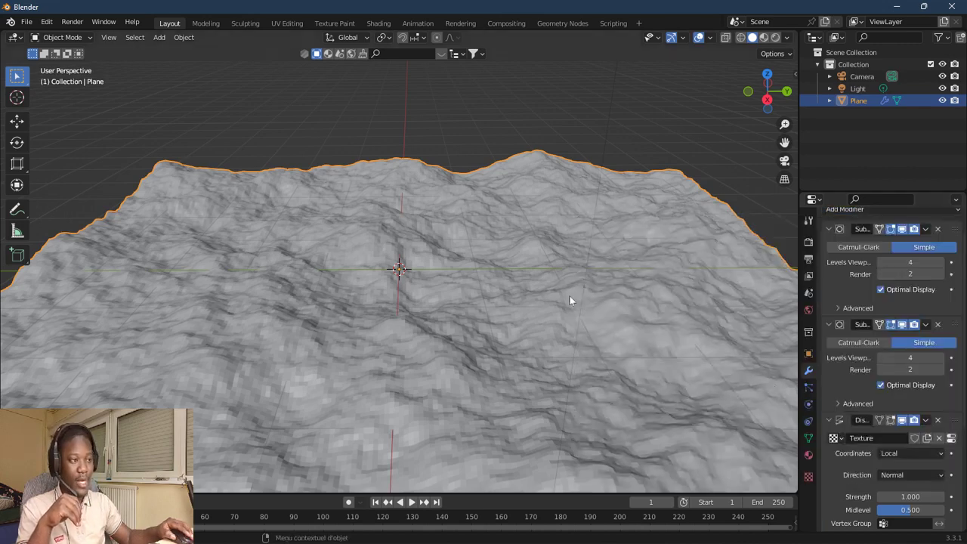
scroll(917, 357, "down", 5)
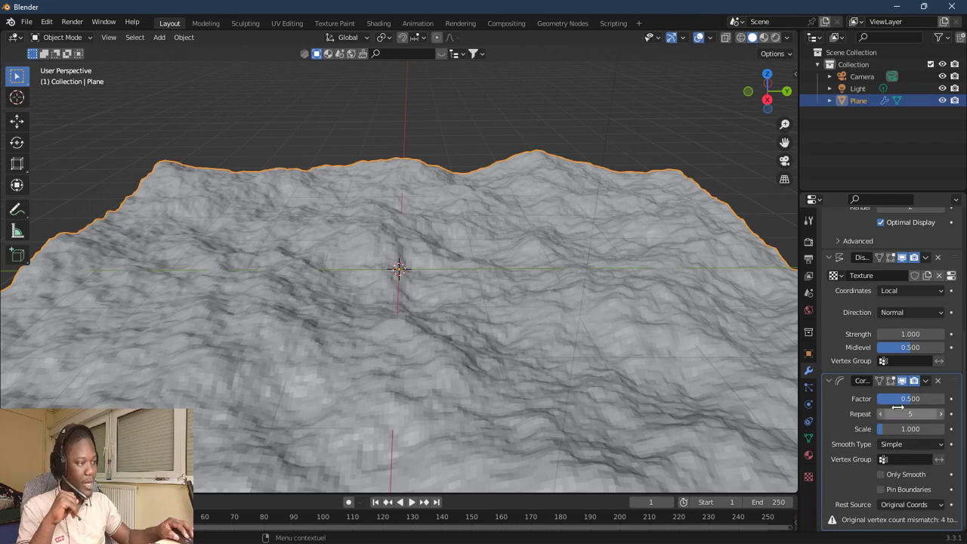
mouse_move(891, 405)
left_mouse_down()
mouse_move(915, 405)
mouse_move(876, 405)
mouse_move(925, 405)
mouse_move(902, 405)
left_mouse_up()
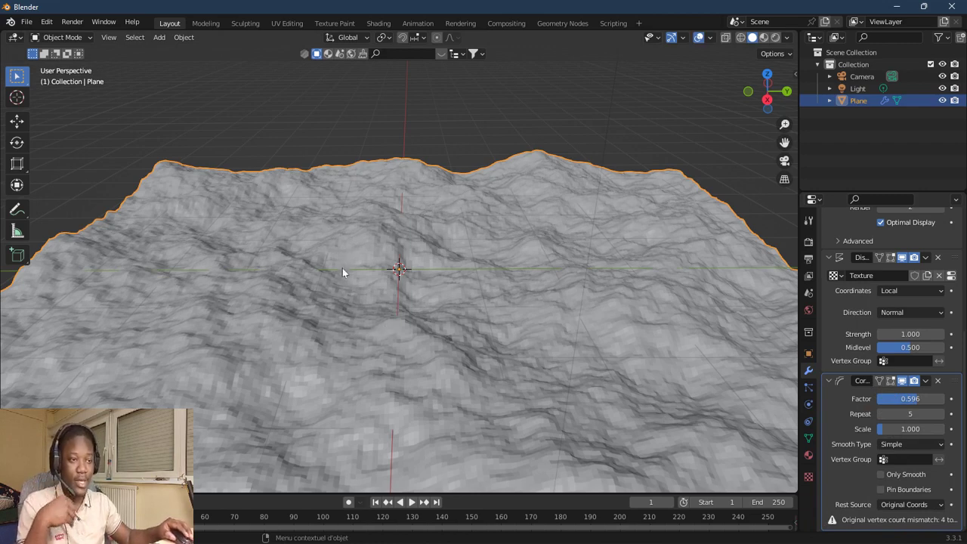
left_click(881, 476)
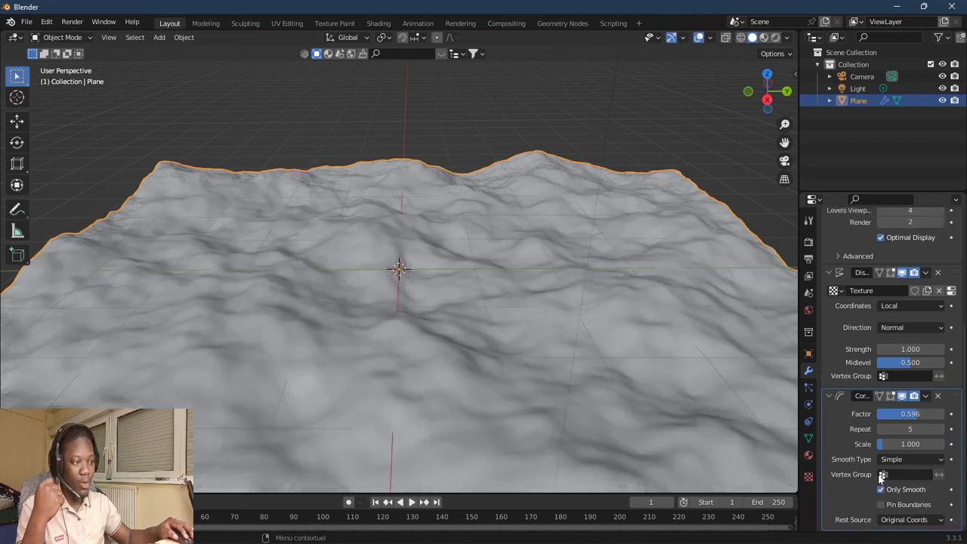
- Set the Corrective Smooth factor to about 0.807 and inspect the hills at close range
left_click_drag(910, 414, 930, 414)
middle_click_drag(408, 352, 421, 276)
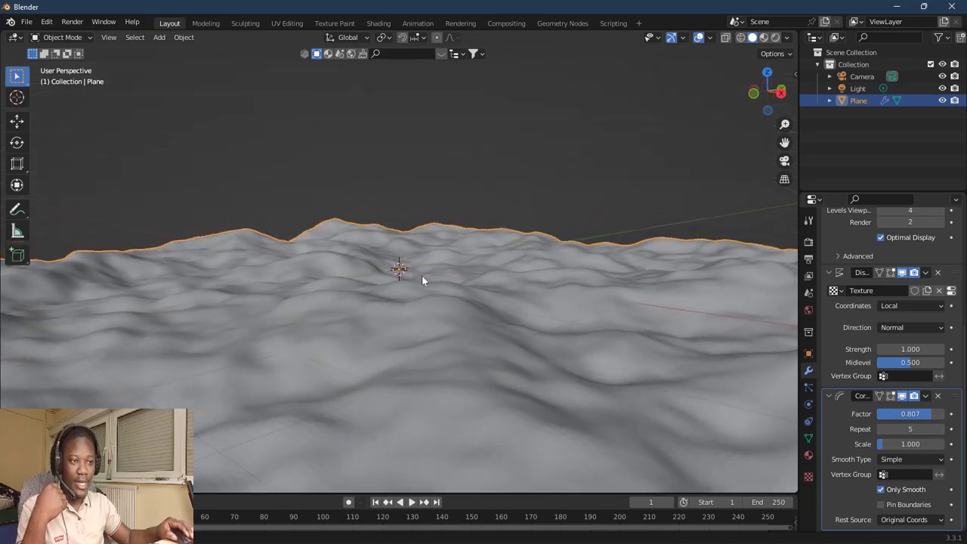
scroll(419, 355, "up", 2)
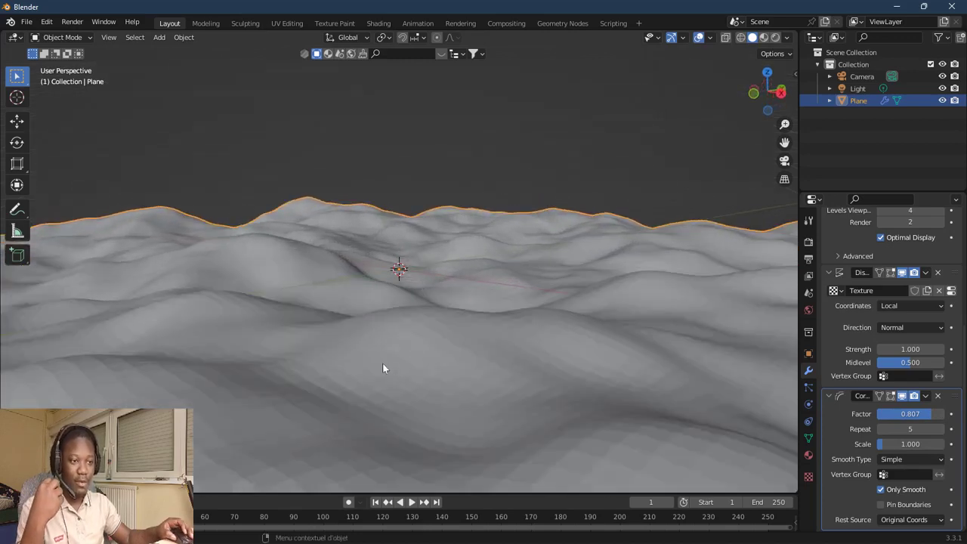
scroll(383, 362, "up", 2)
scroll(355, 362, "up", 1)
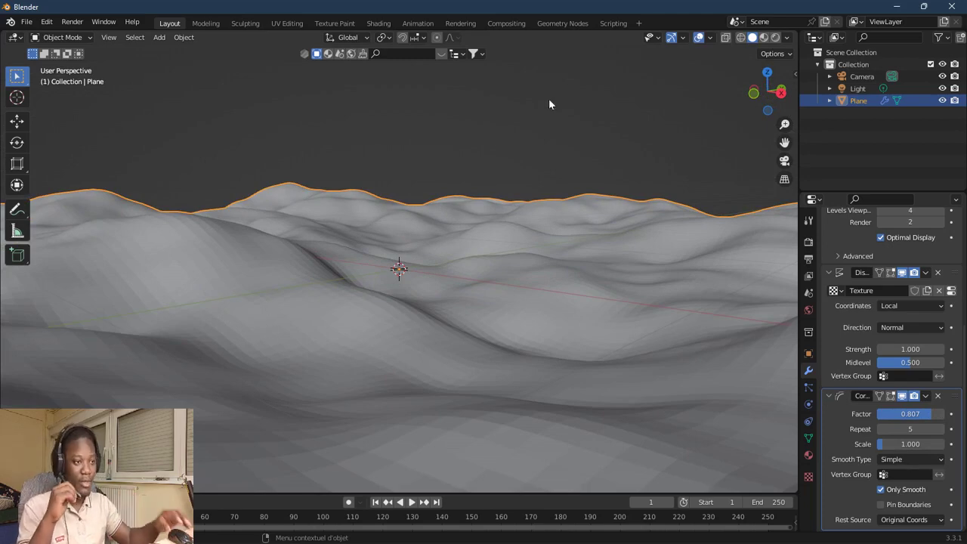
- Apply Shade Smooth to the correctively smoothed terrain
scroll(475, 301, "down", 1)
scroll(481, 271, "down", 5)
middle_click_drag(427, 248, 350, 266)
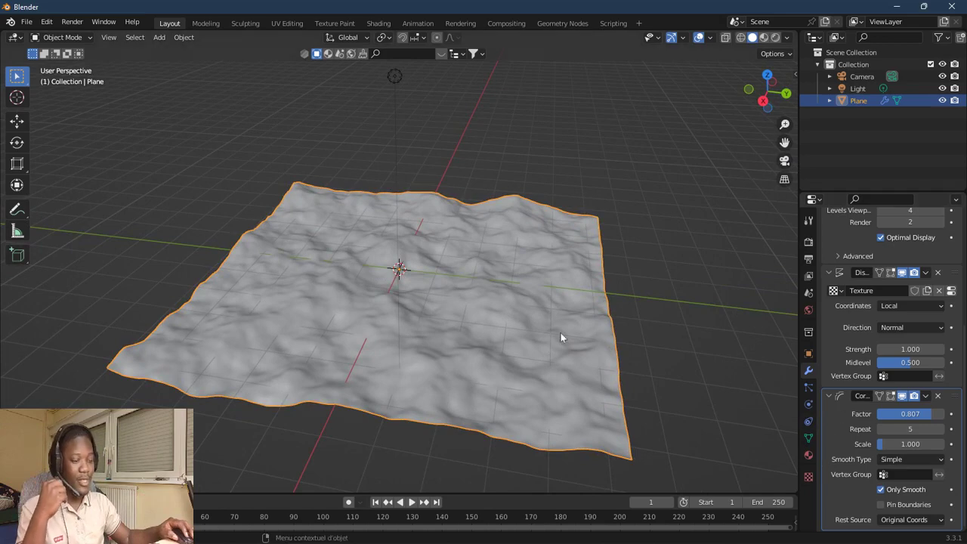
right_click(346, 188)
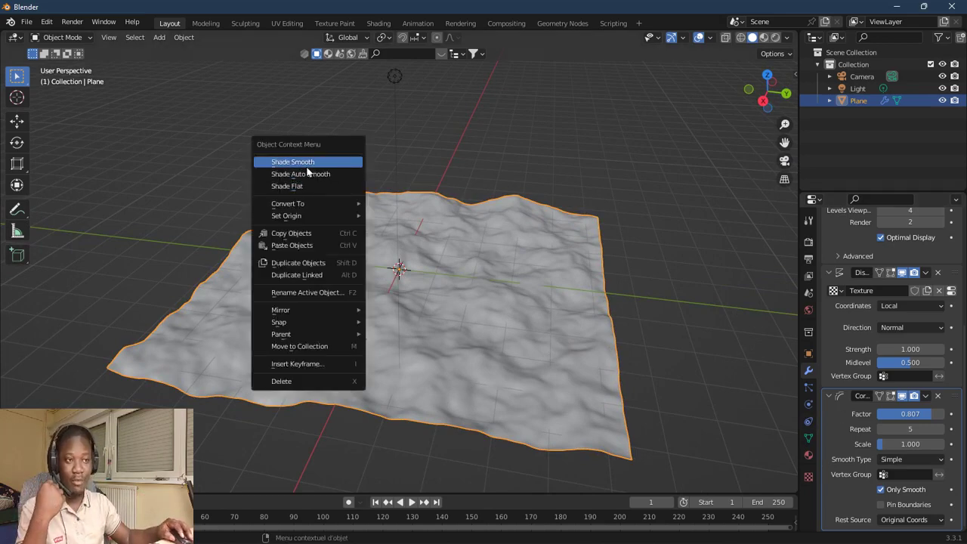
left_click(311, 166)
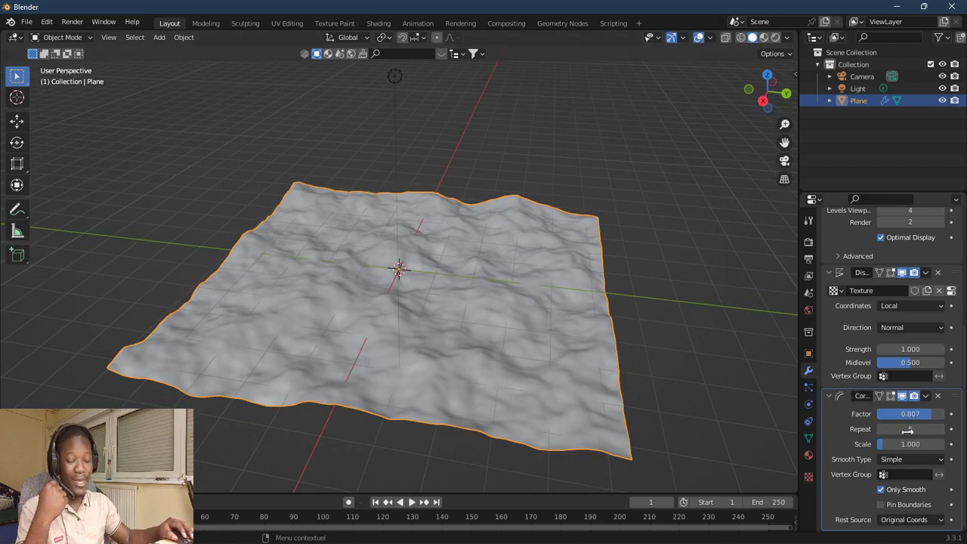